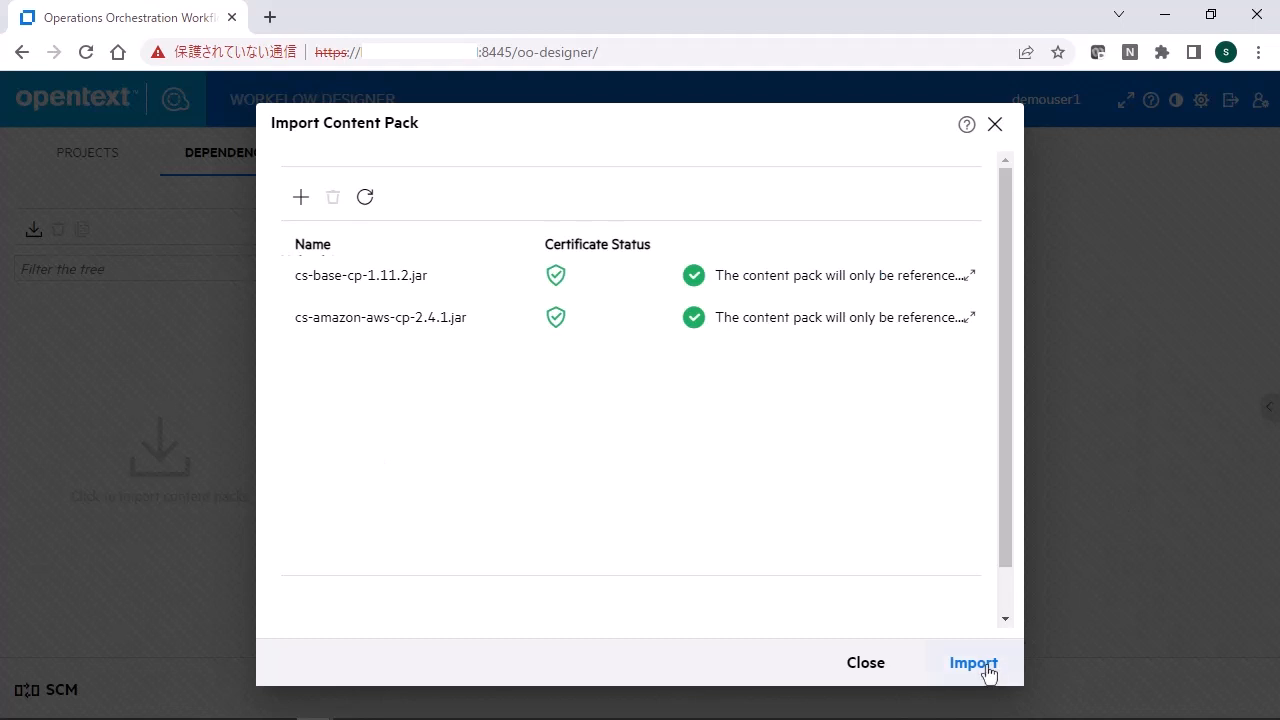
- Import the content packs cs-base-cp-1.11.2.jar and cs-amazon-aws-cp-2.4.1.jar and close the import dialog
click(974, 663)
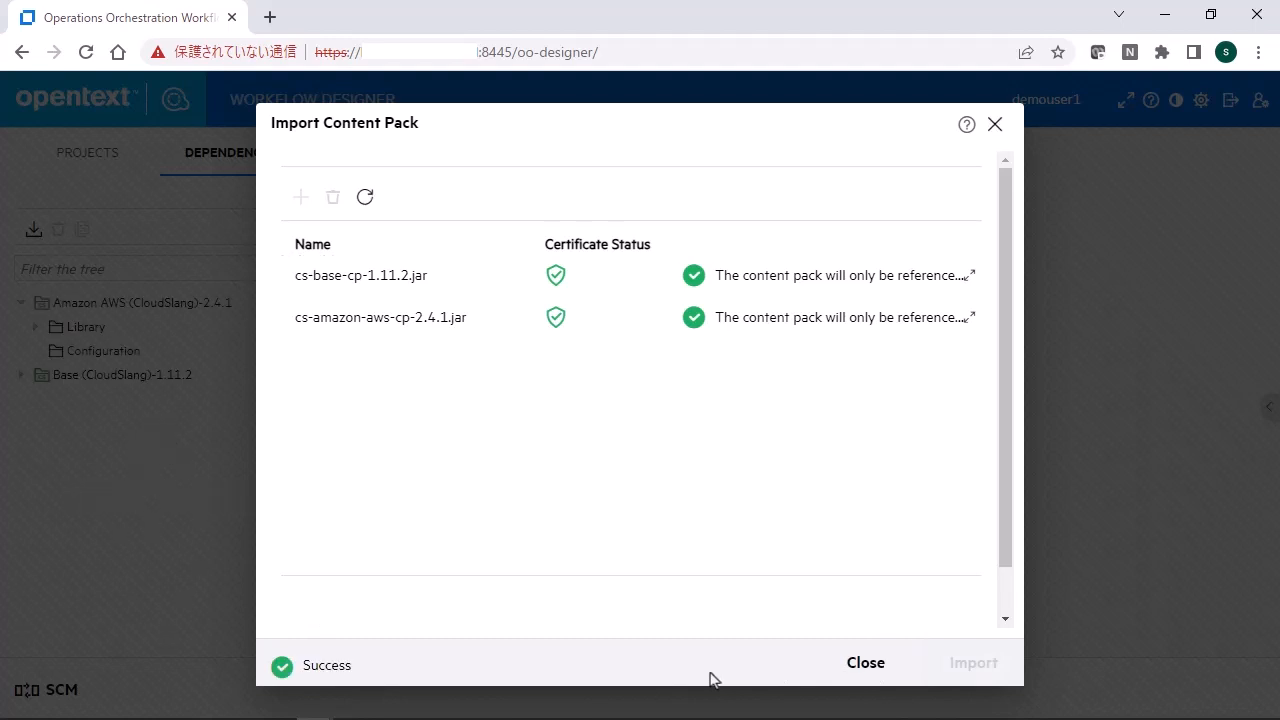
click(858, 676)
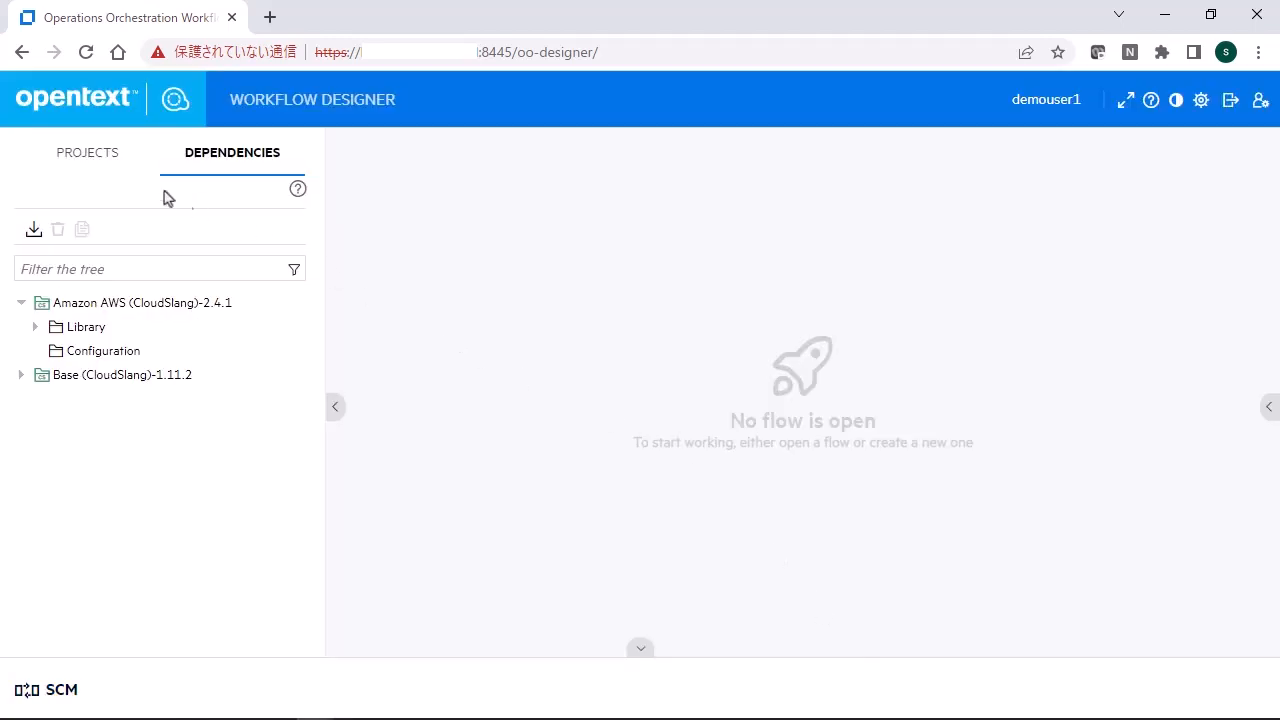
- Create a new project named aws
click(106, 163)
click(35, 232)
text(aws)
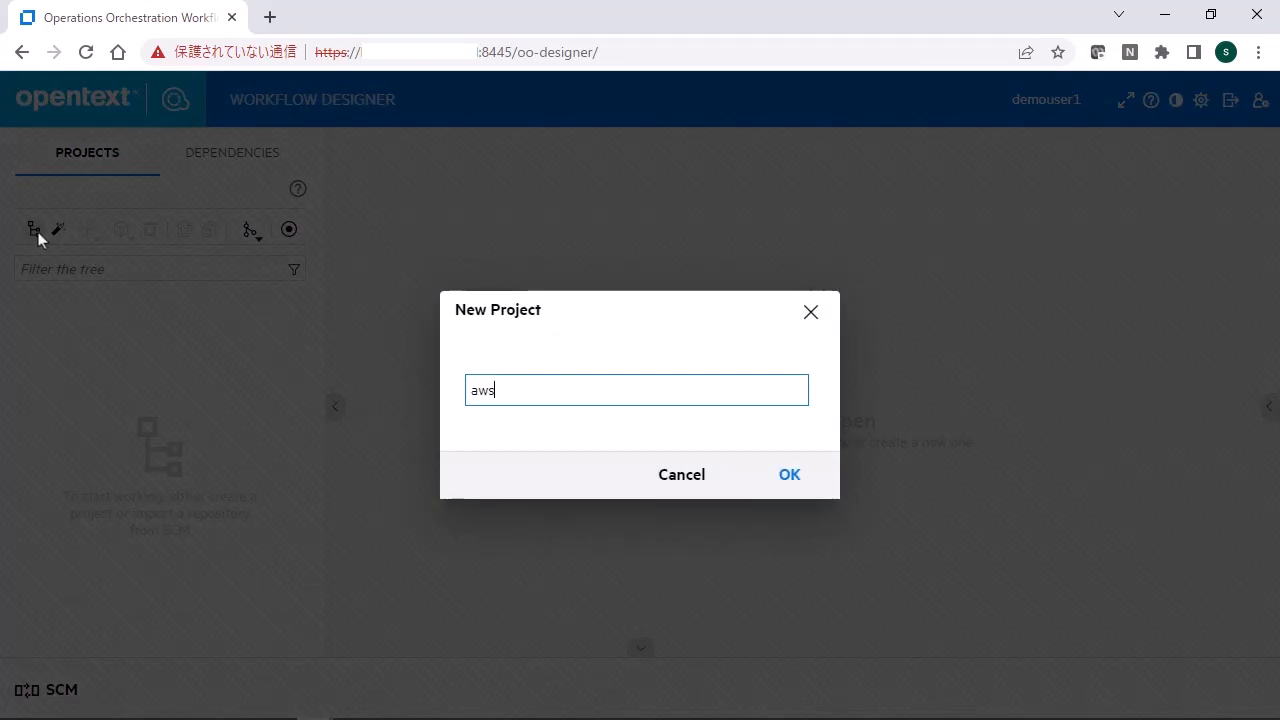
key(Return)
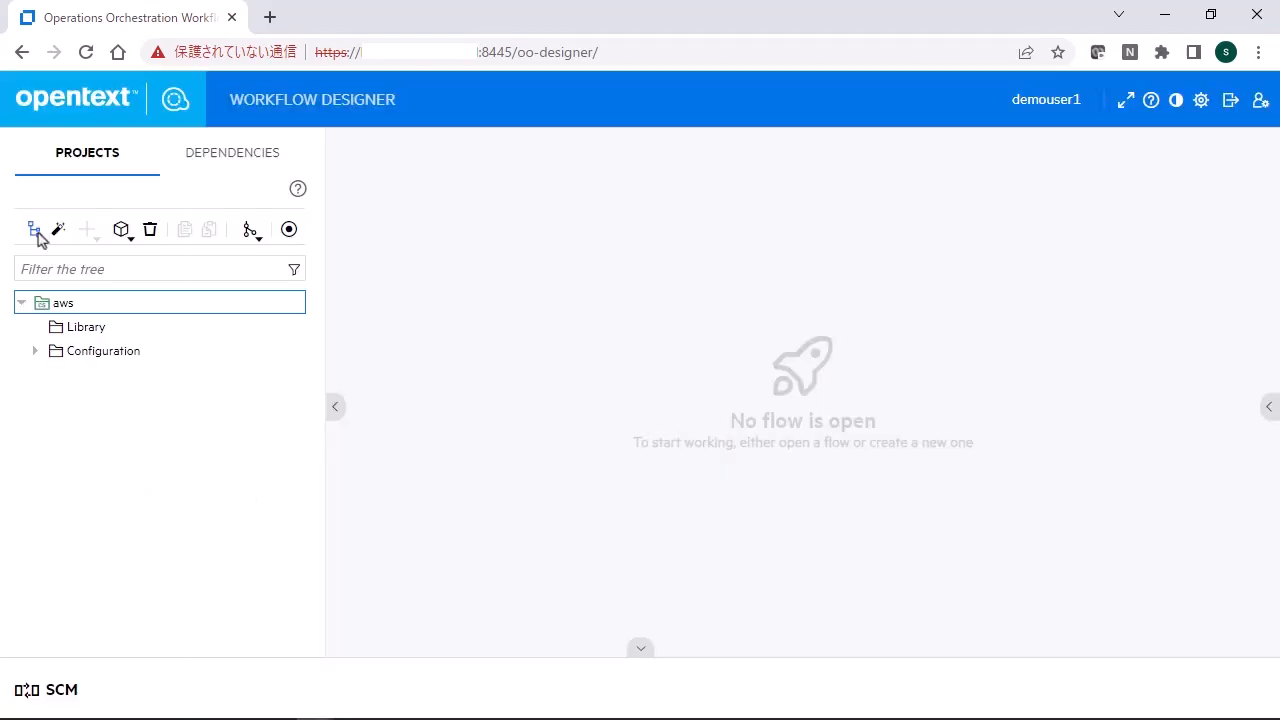
- Create a system properties file named aws_env in the aws project's System Properties folder
click(32, 356)
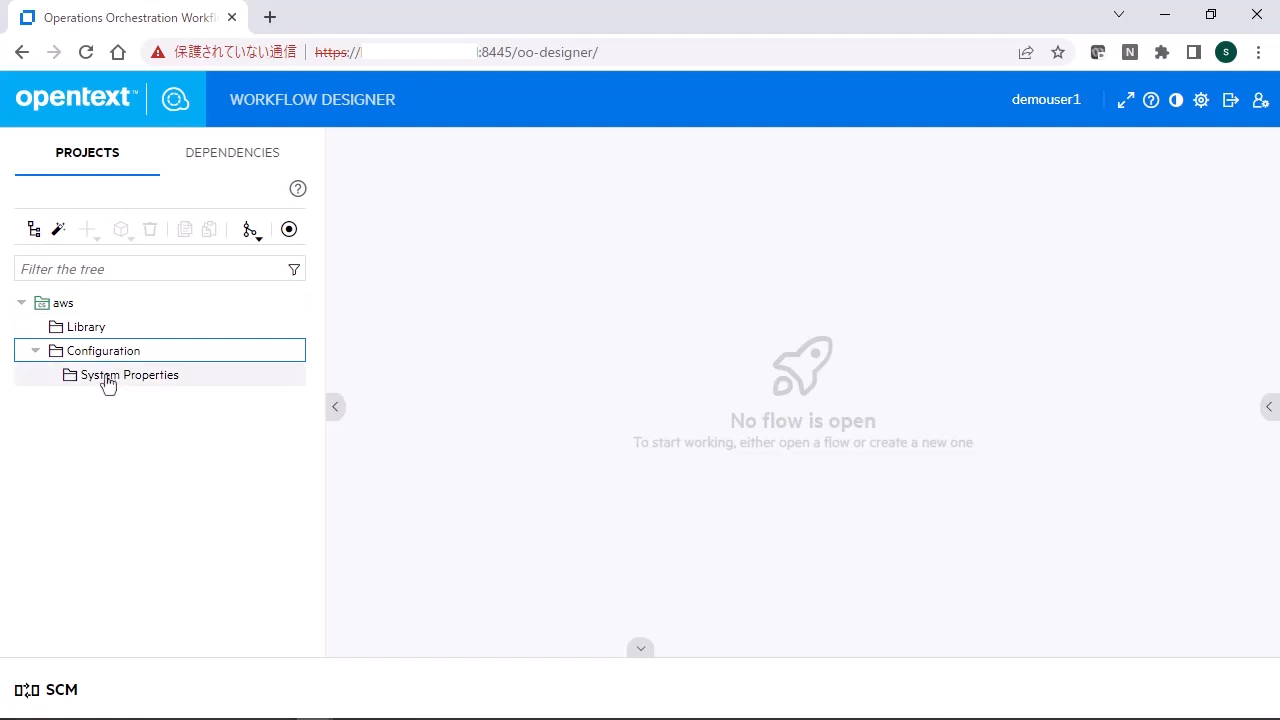
click(107, 377)
right_click(110, 381)
click(240, 449)
text(aws_env)
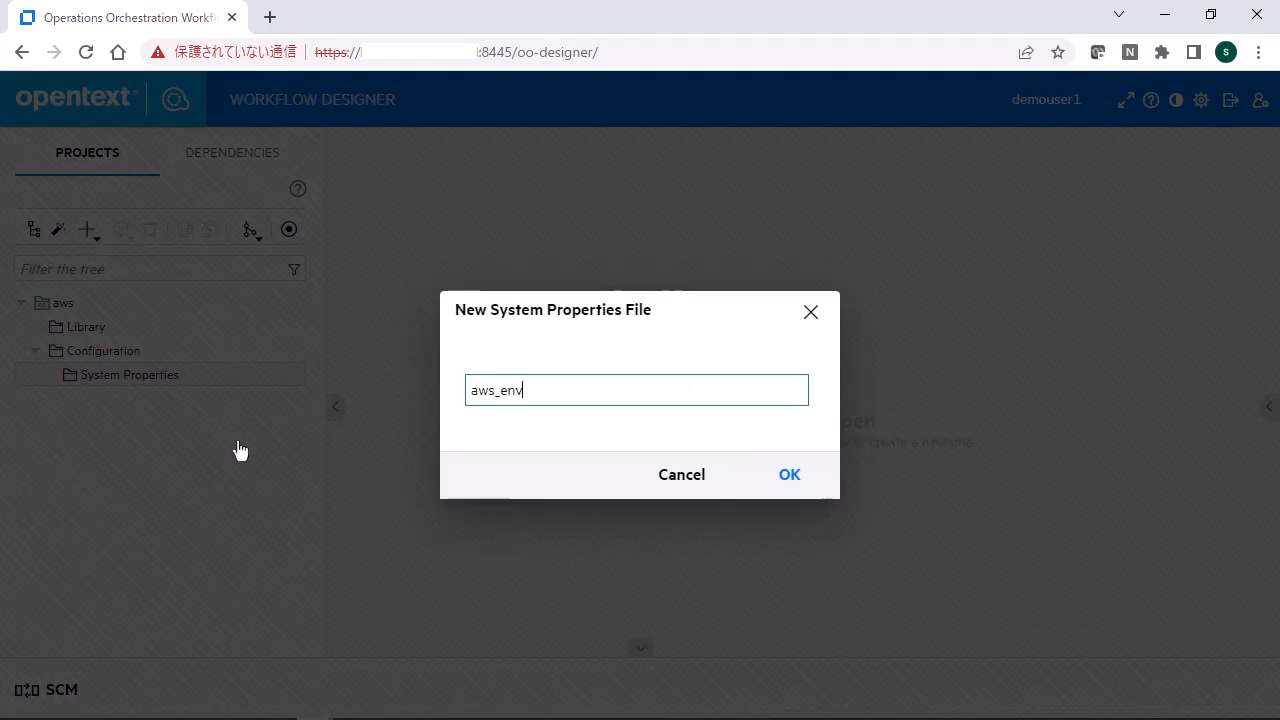
key(Return)
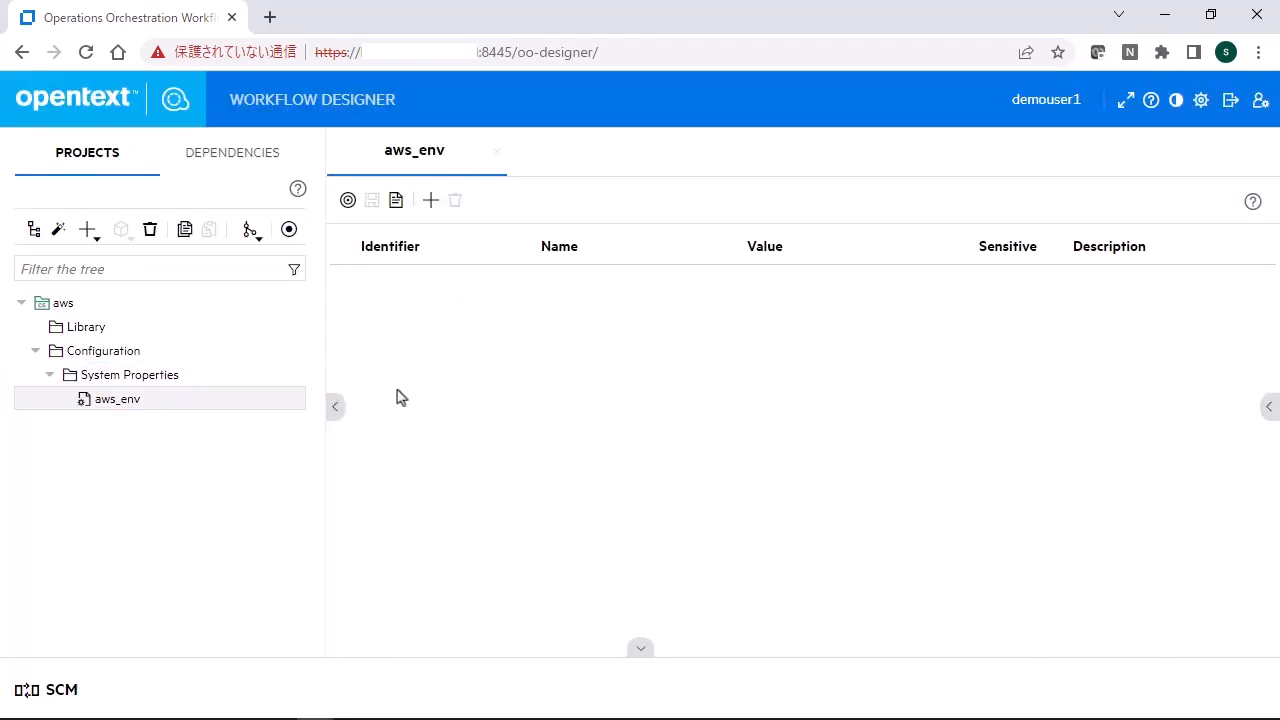
- Add a system property named my_access_key_id to aws_env, paste the AWS access key ID as its value, and save the file
click(431, 201)
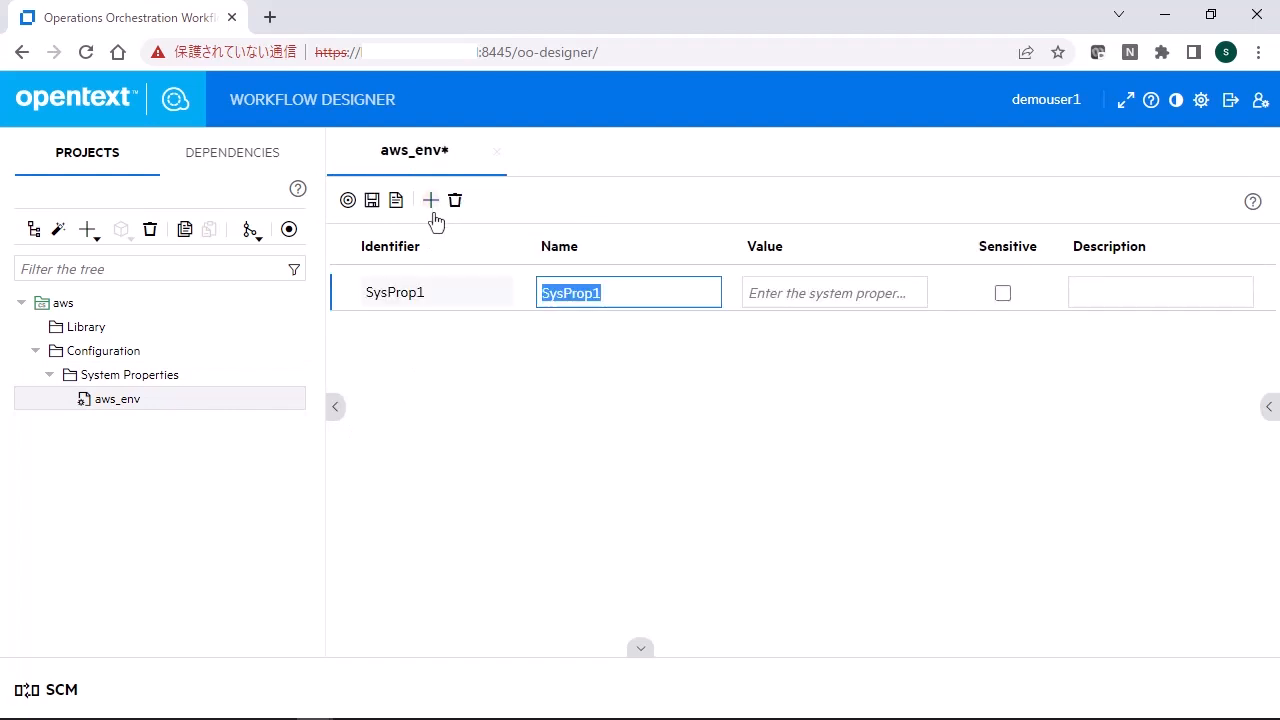
text(my)
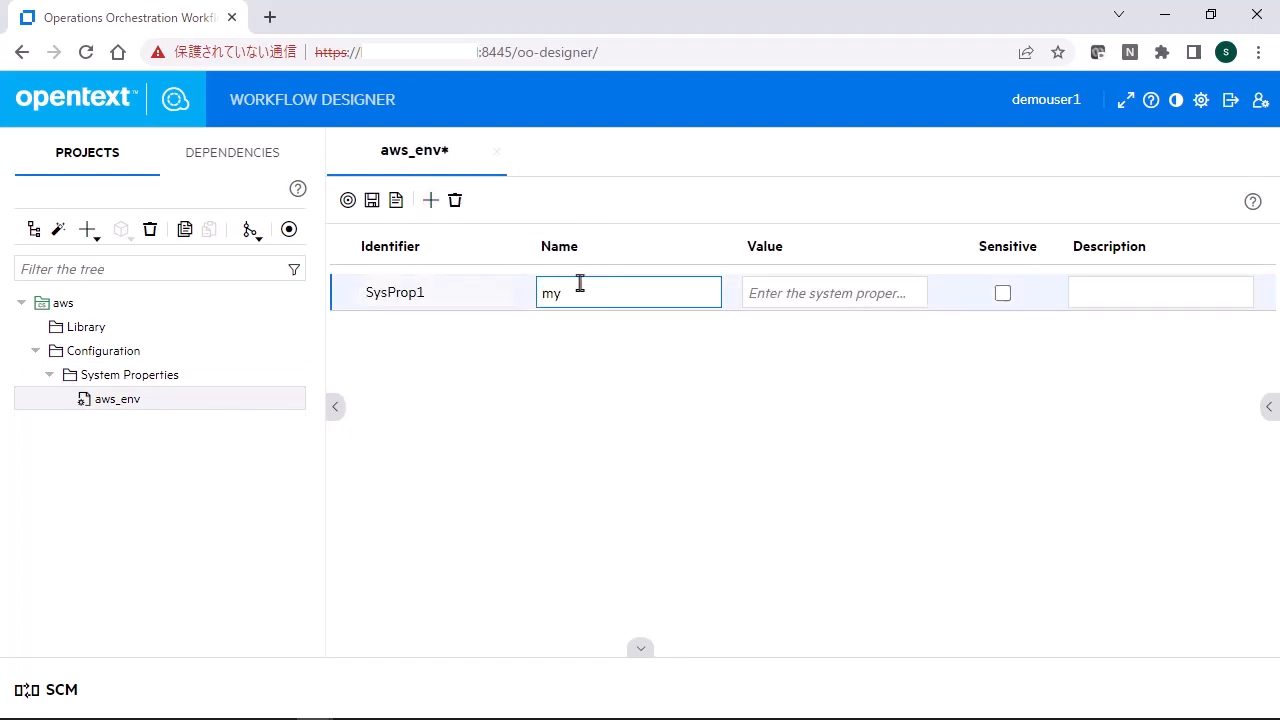
text(_access_key_id)
key(Tab)
key(ctrl+v)
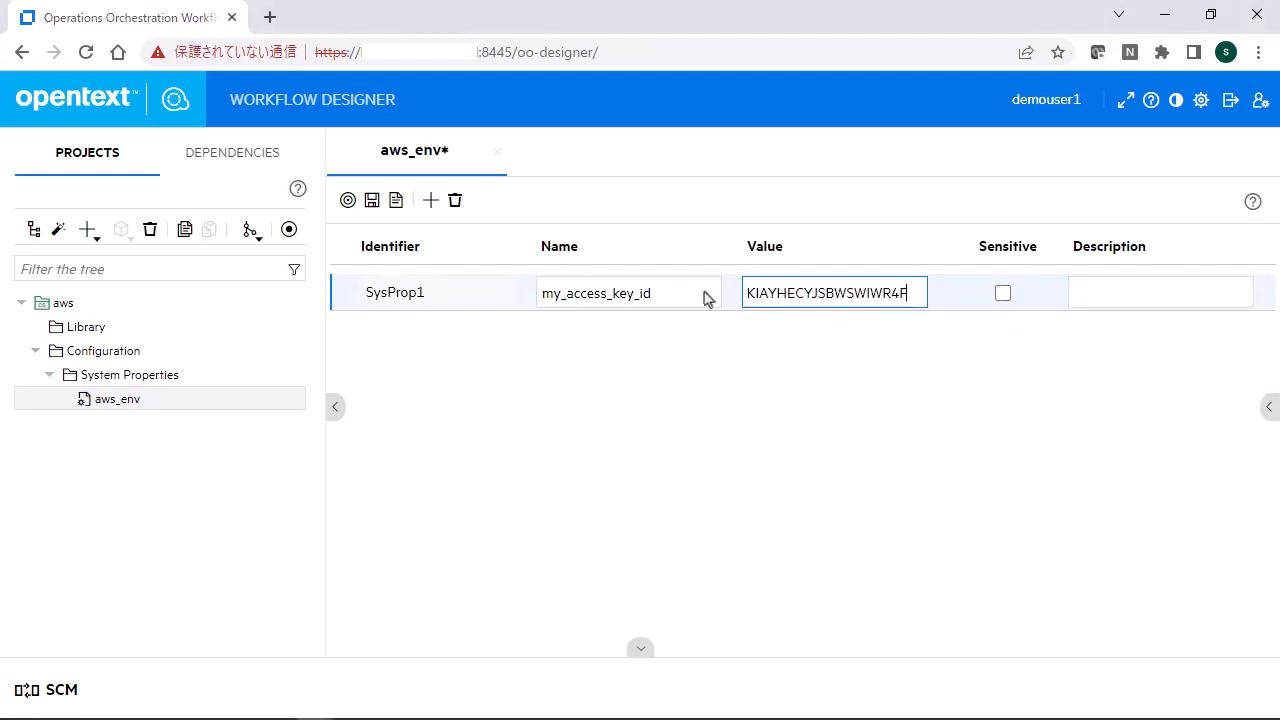
click(371, 200)
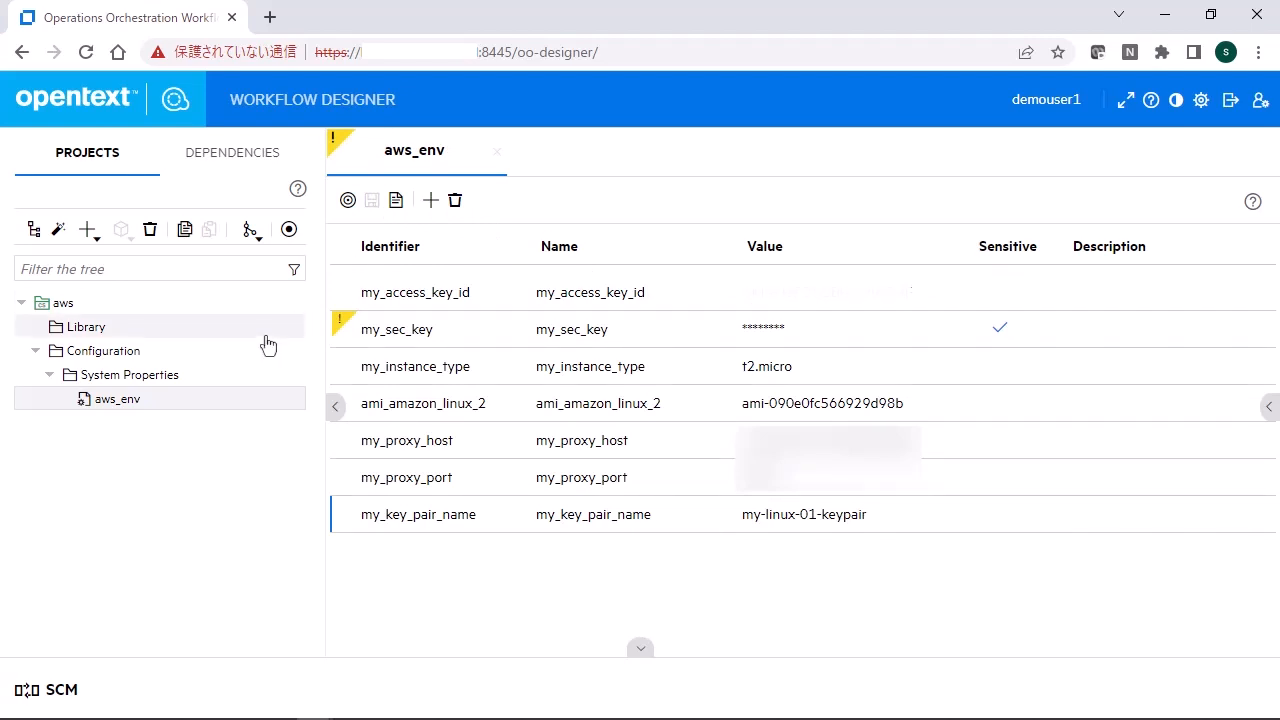
- Add a folder named demo under the aws project's Library
click(122, 336)
right_click(124, 336)
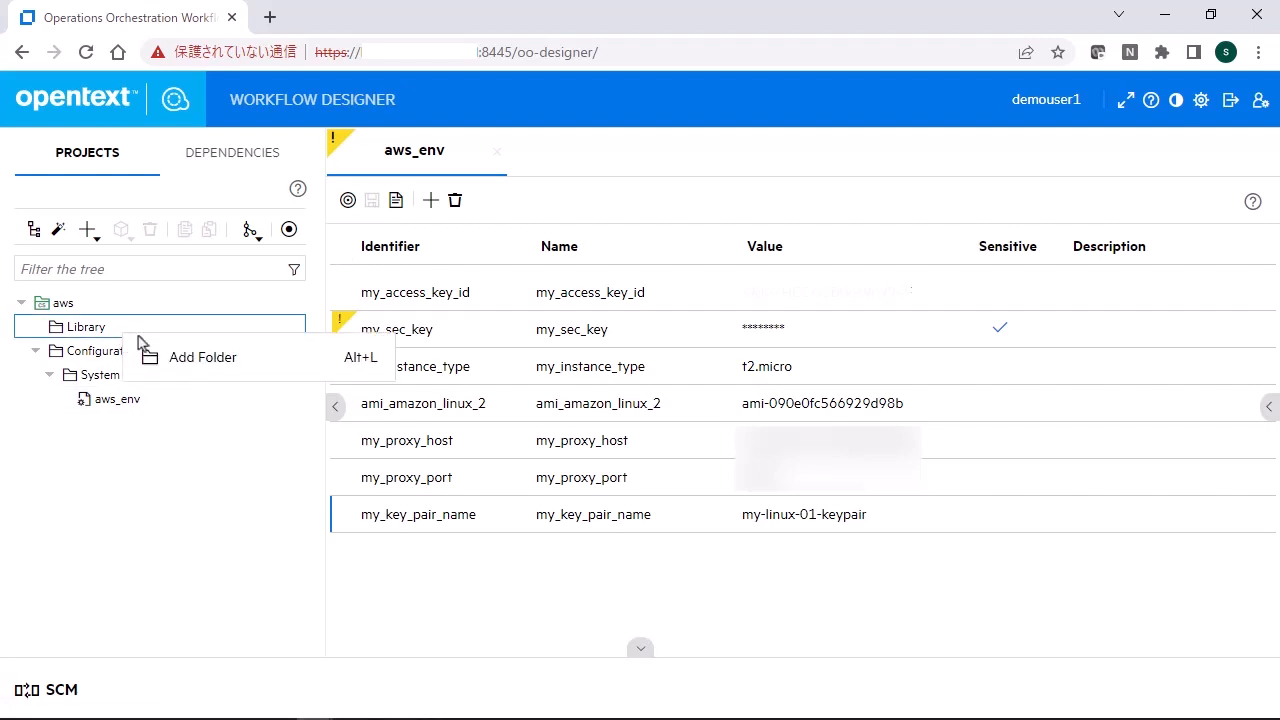
click(200, 362)
text(demo)
key(Return)
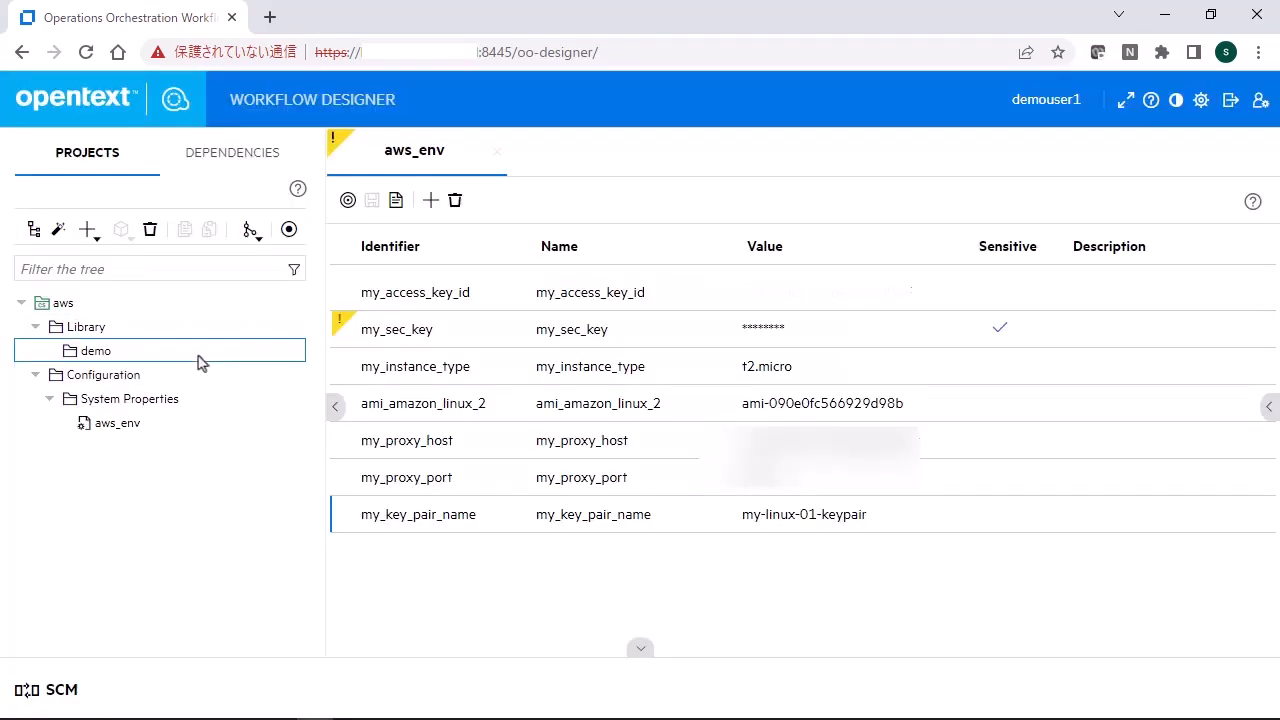
- Create a new flow named create_ec2_instance in the demo folder
right_click(199, 362)
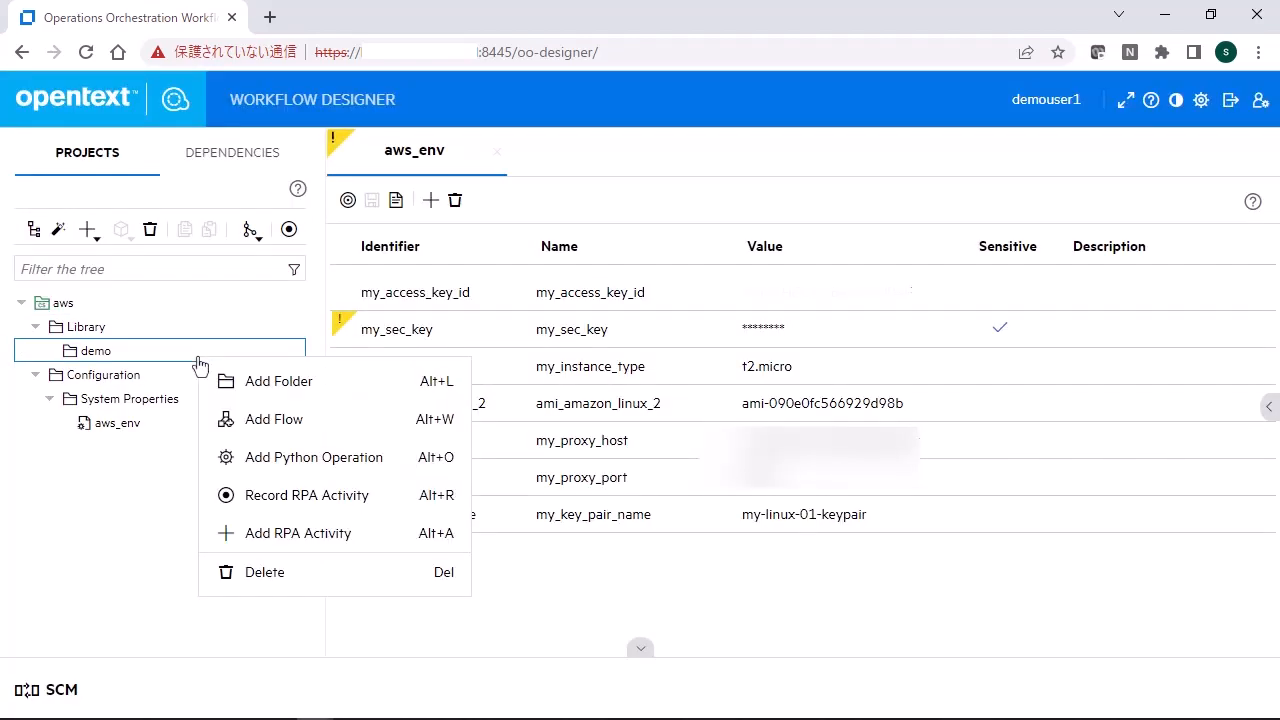
click(313, 433)
text(c)
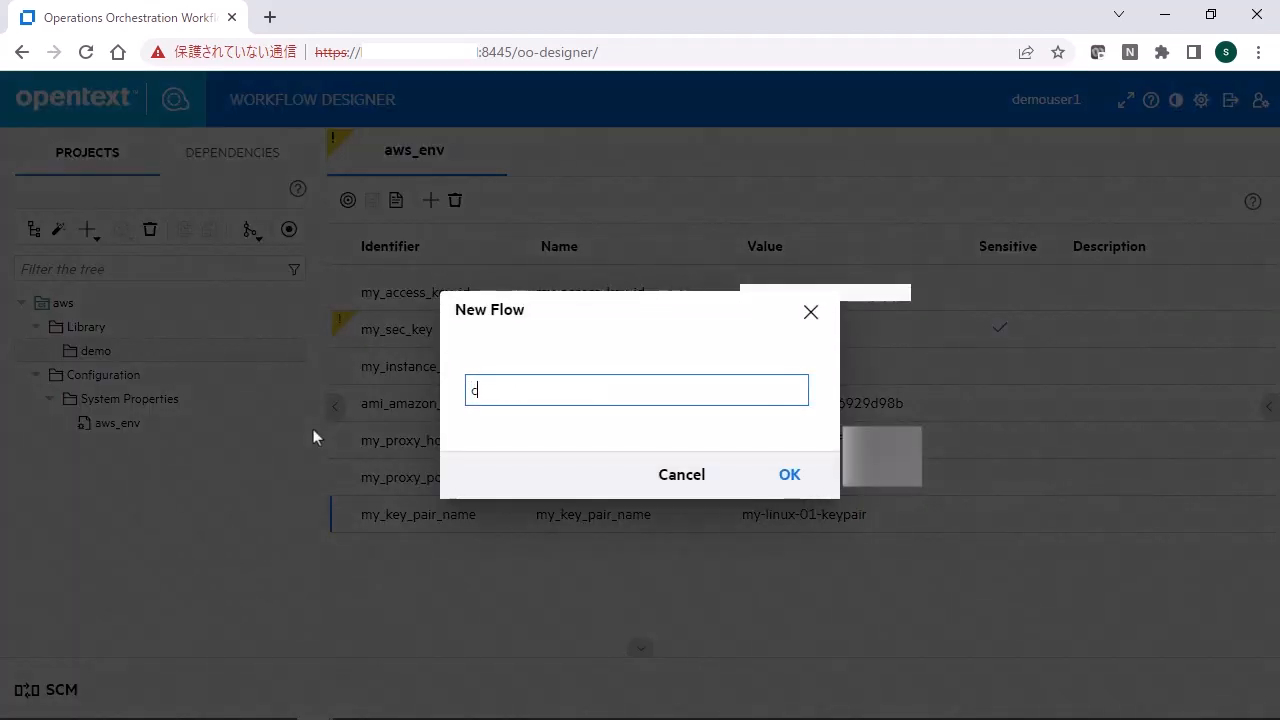
text(reate_ec2_)
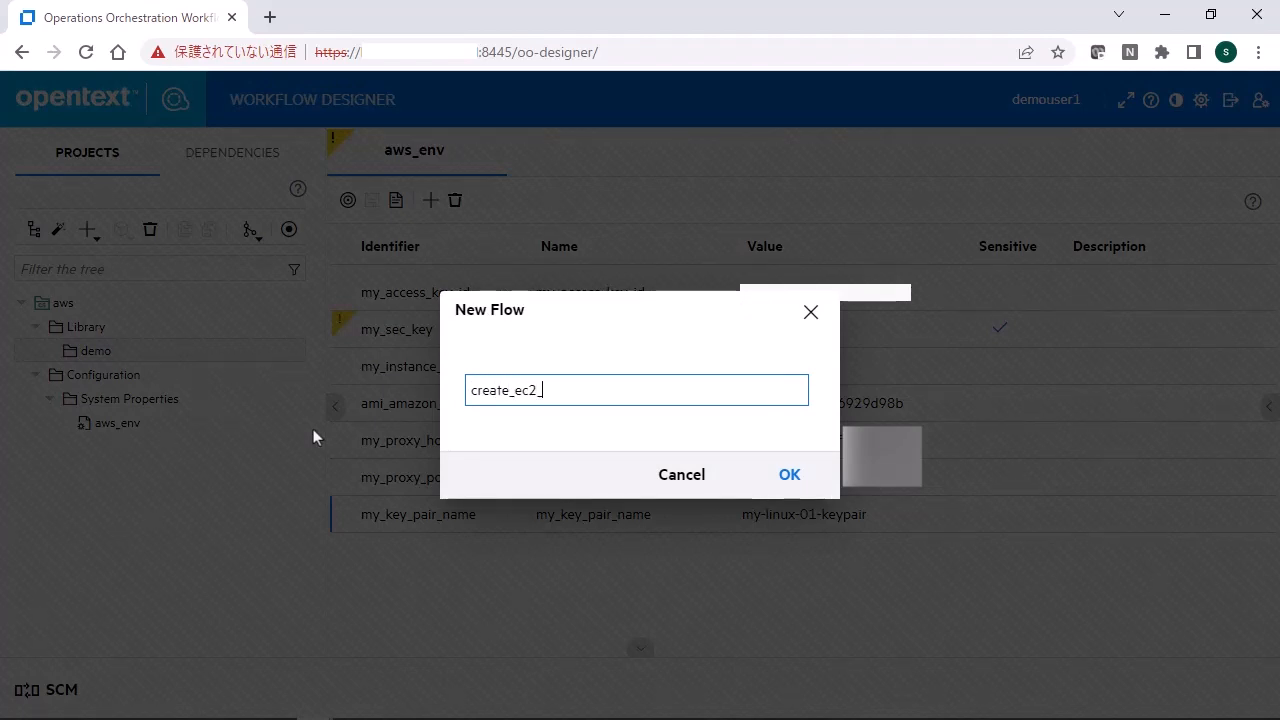
text(instance)
key(Return)
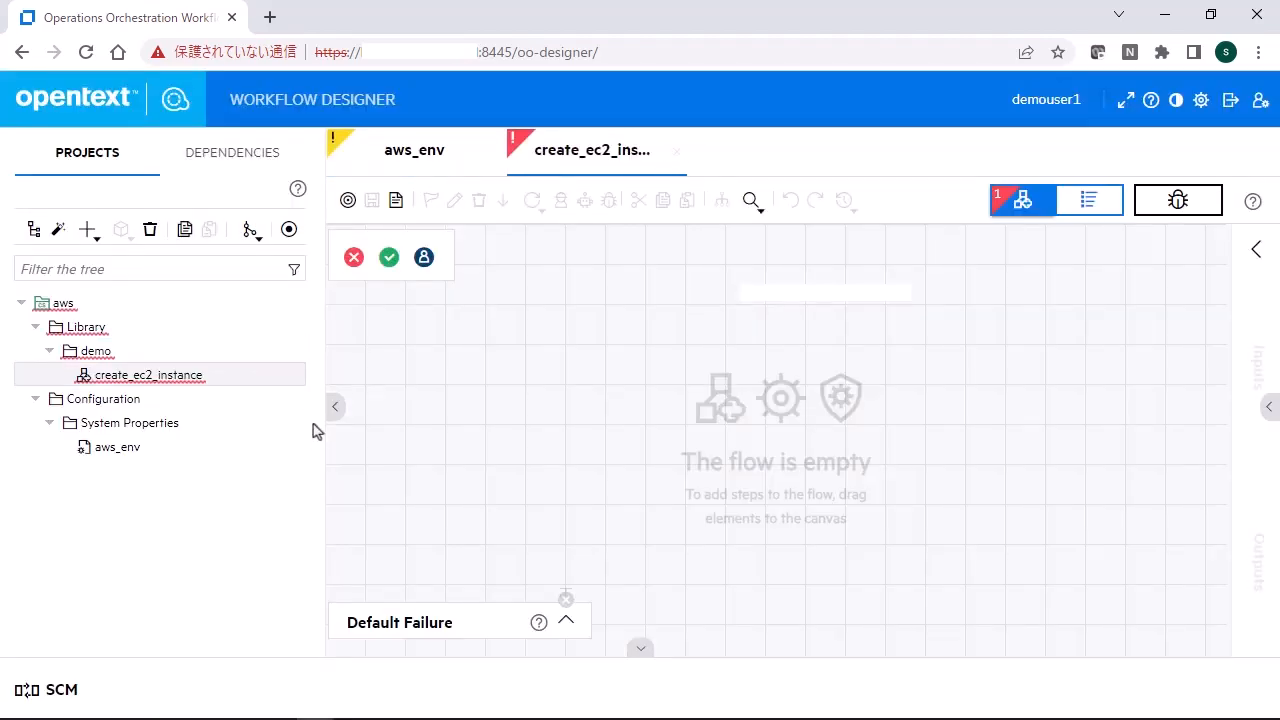
- Filter the dependencies for run_in to add the run_instances operation to the flow, and connect it to a SUCCESS result
click(245, 160)
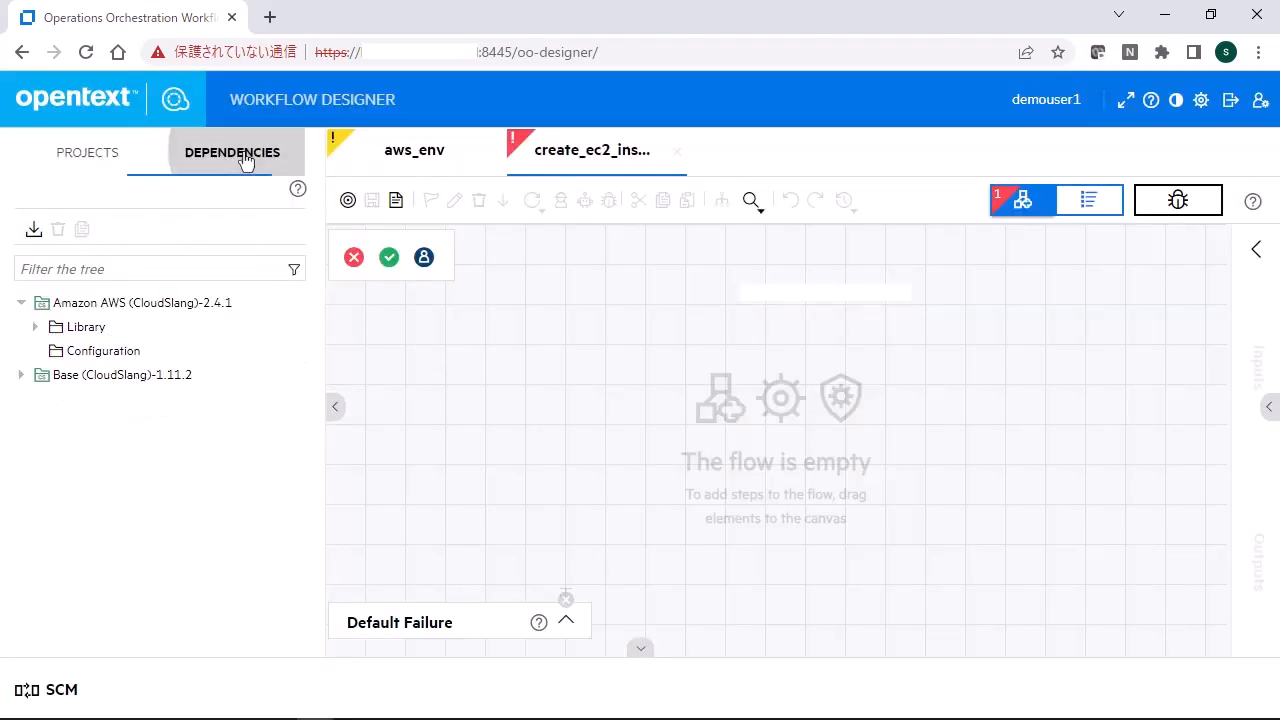
click(162, 274)
text(r)
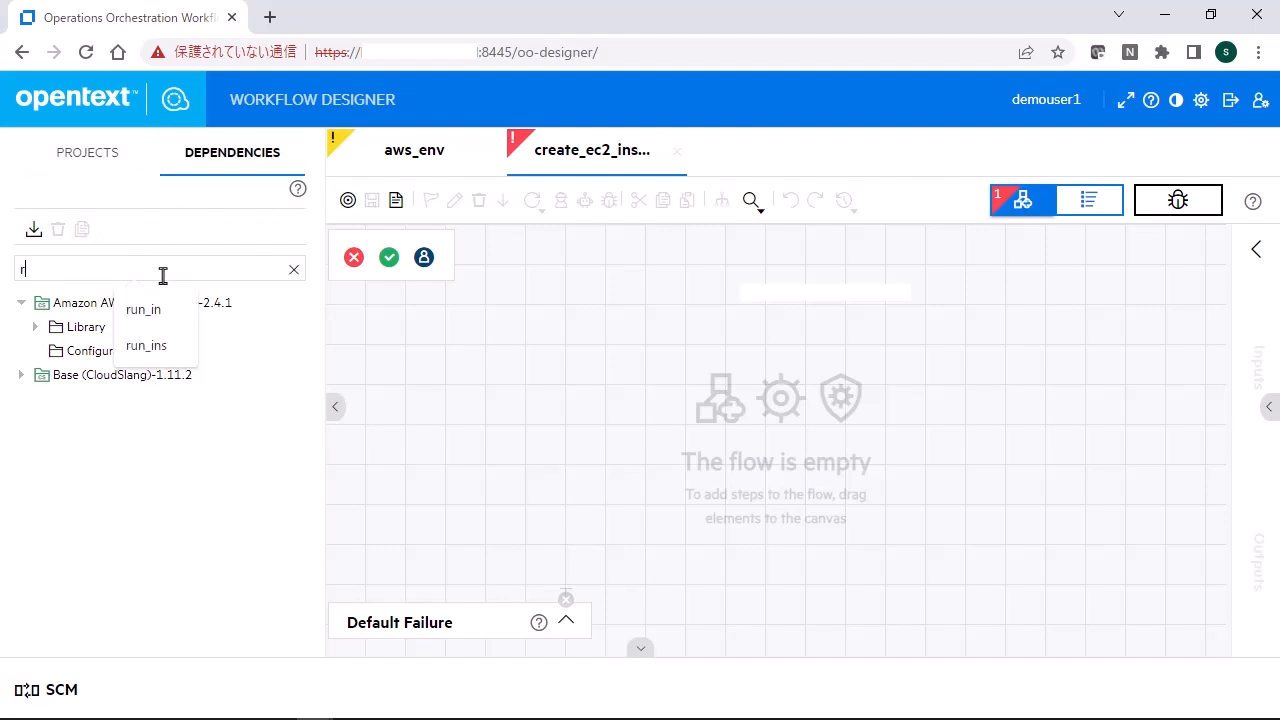
text(un_in)
click(150, 312)
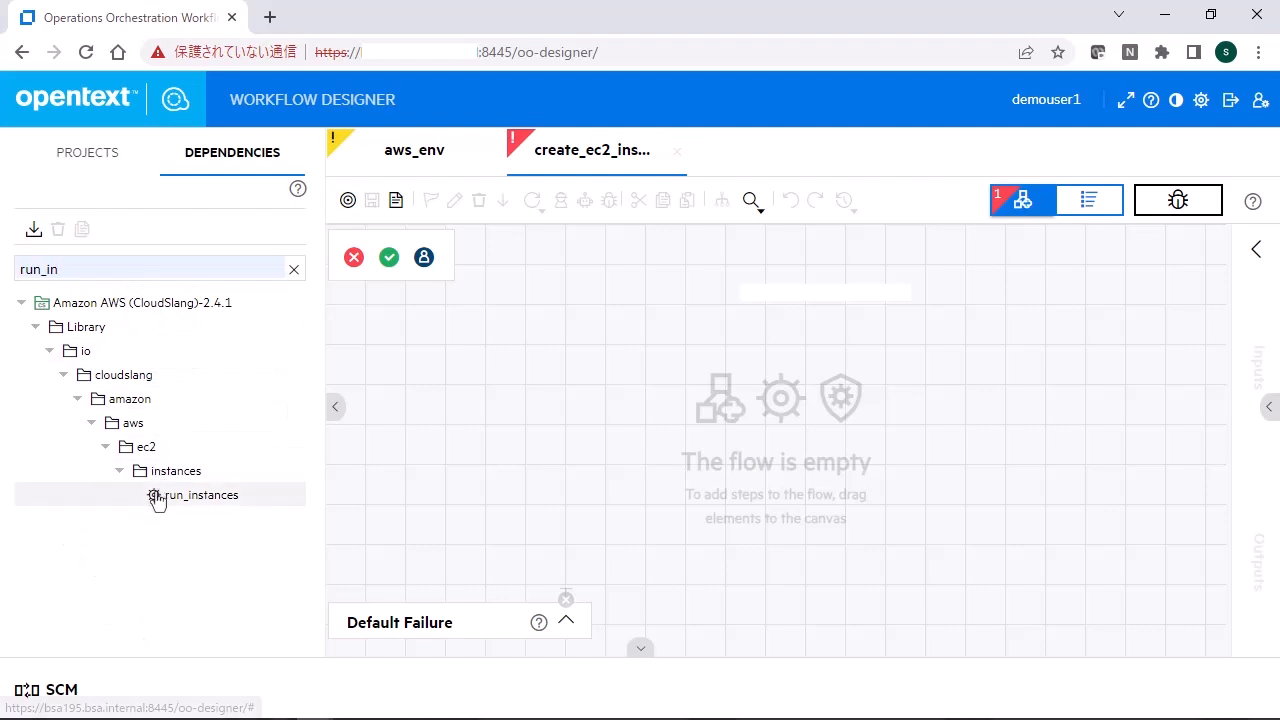
drag(157, 498, 406, 389)
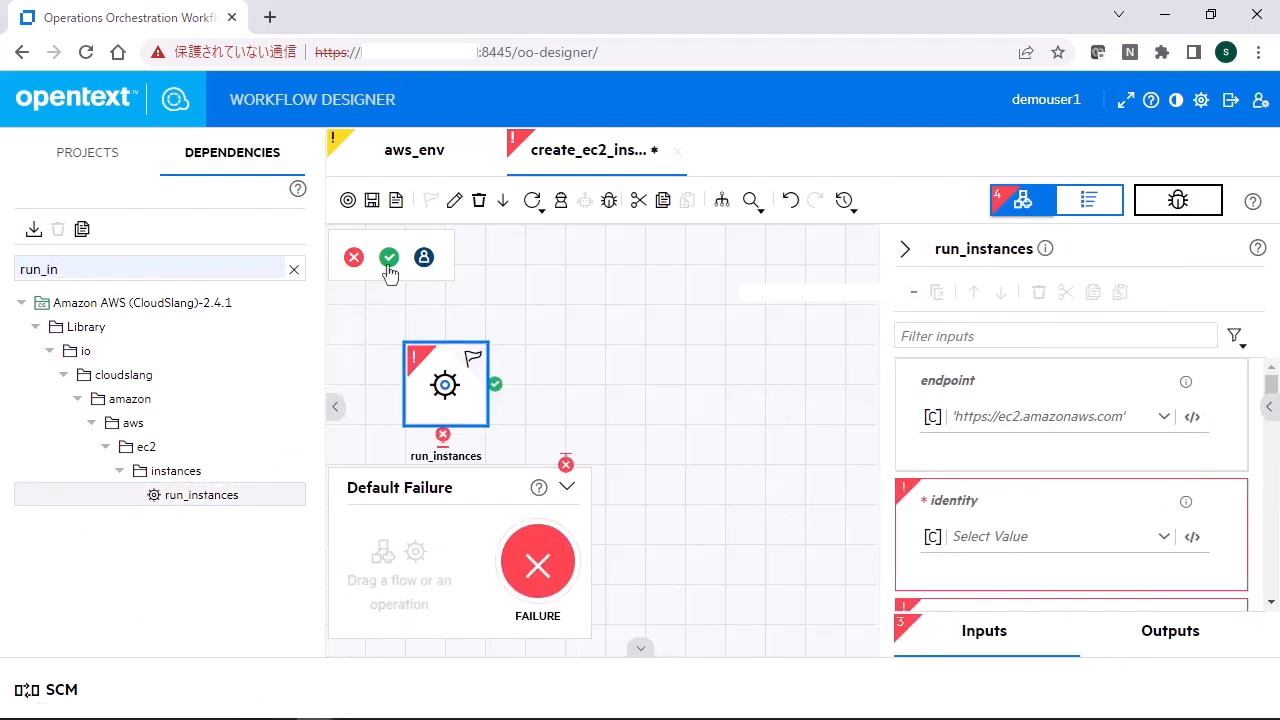
drag(390, 266, 715, 397)
drag(492, 385, 673, 395)
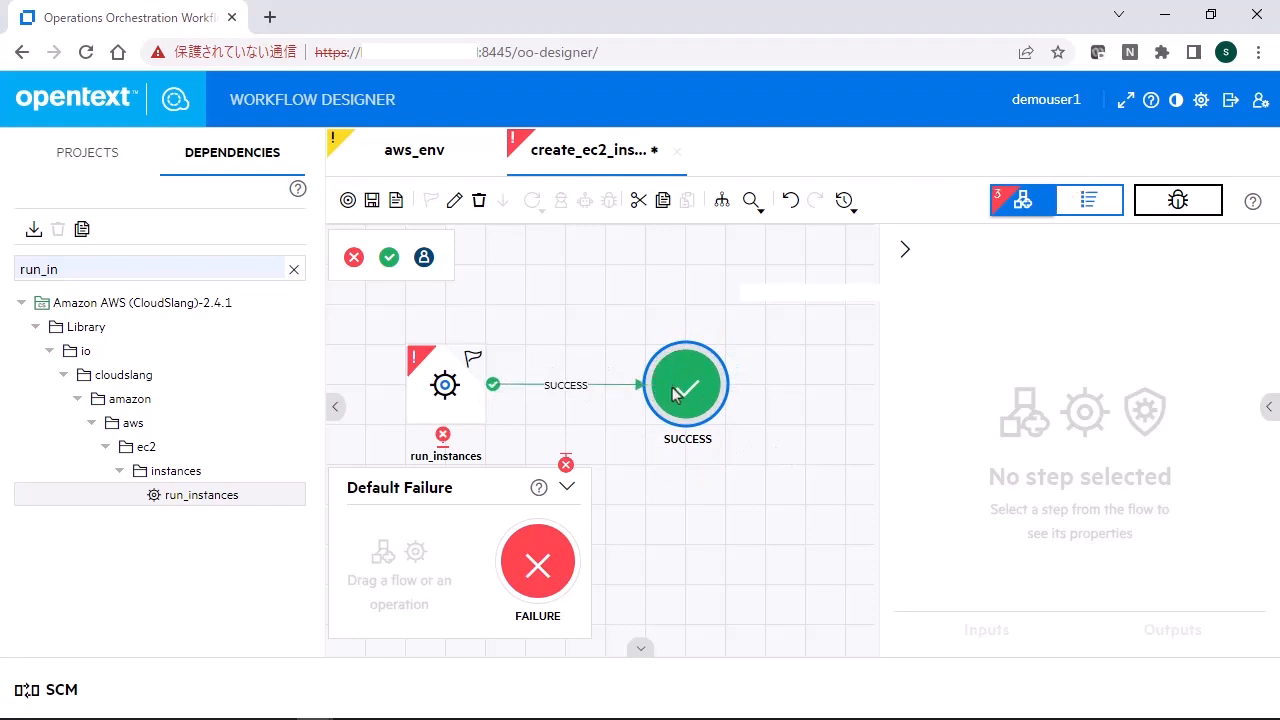
- Assign the my_access_key_id system property to the identity input of the run_instances step
click(447, 395)
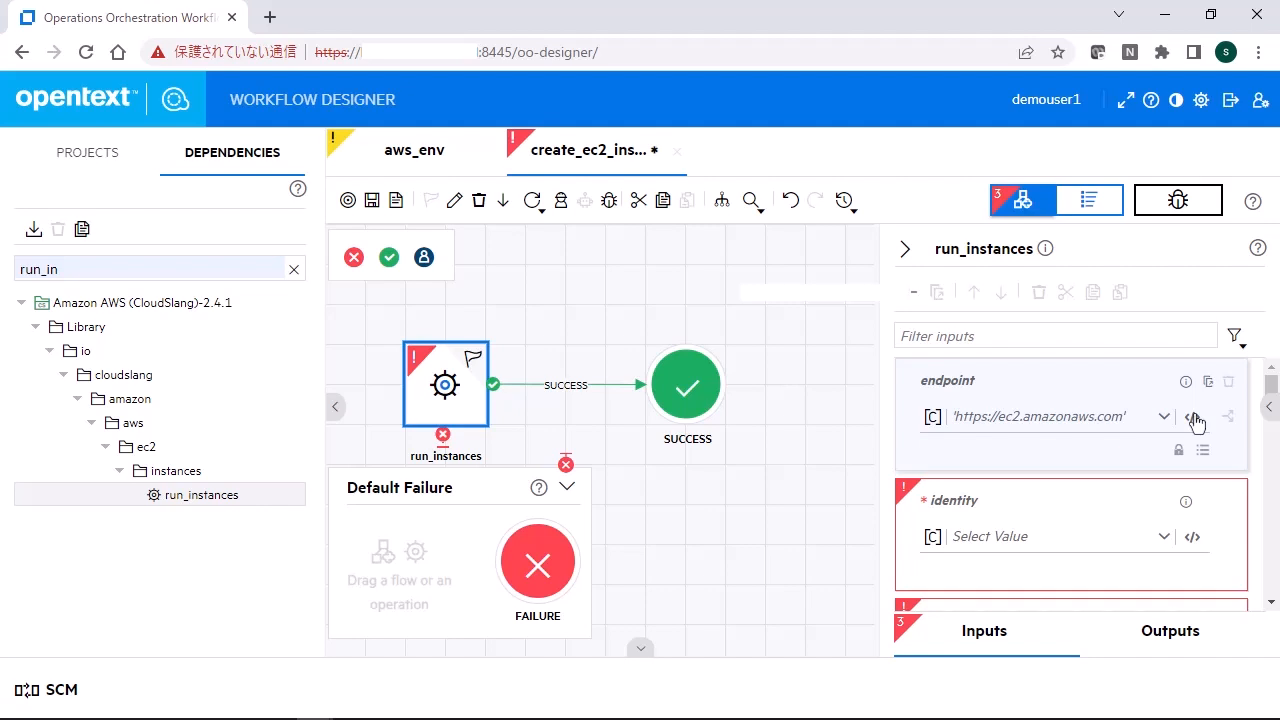
click(1163, 541)
scroll(1070, 457, down, 5)
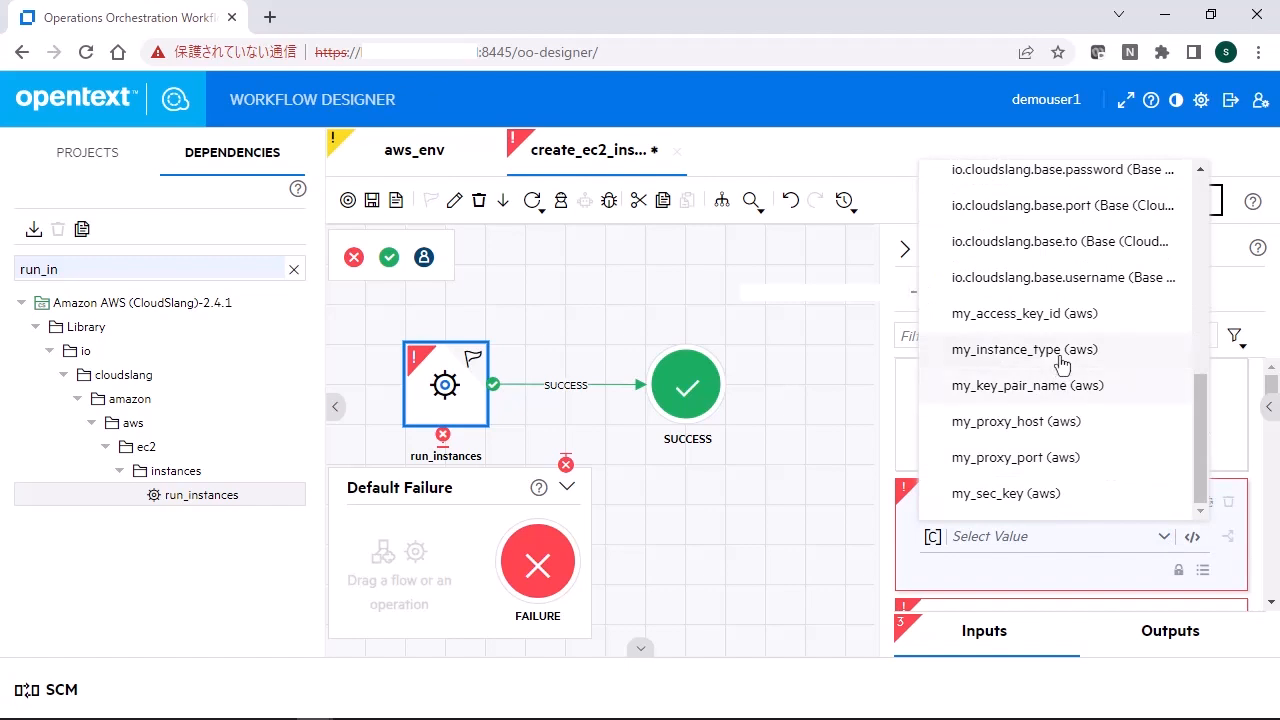
click(1025, 313)
- Assign the my_sec_key system property to the credential input of run_instances
scroll(1080, 418, down, 2)
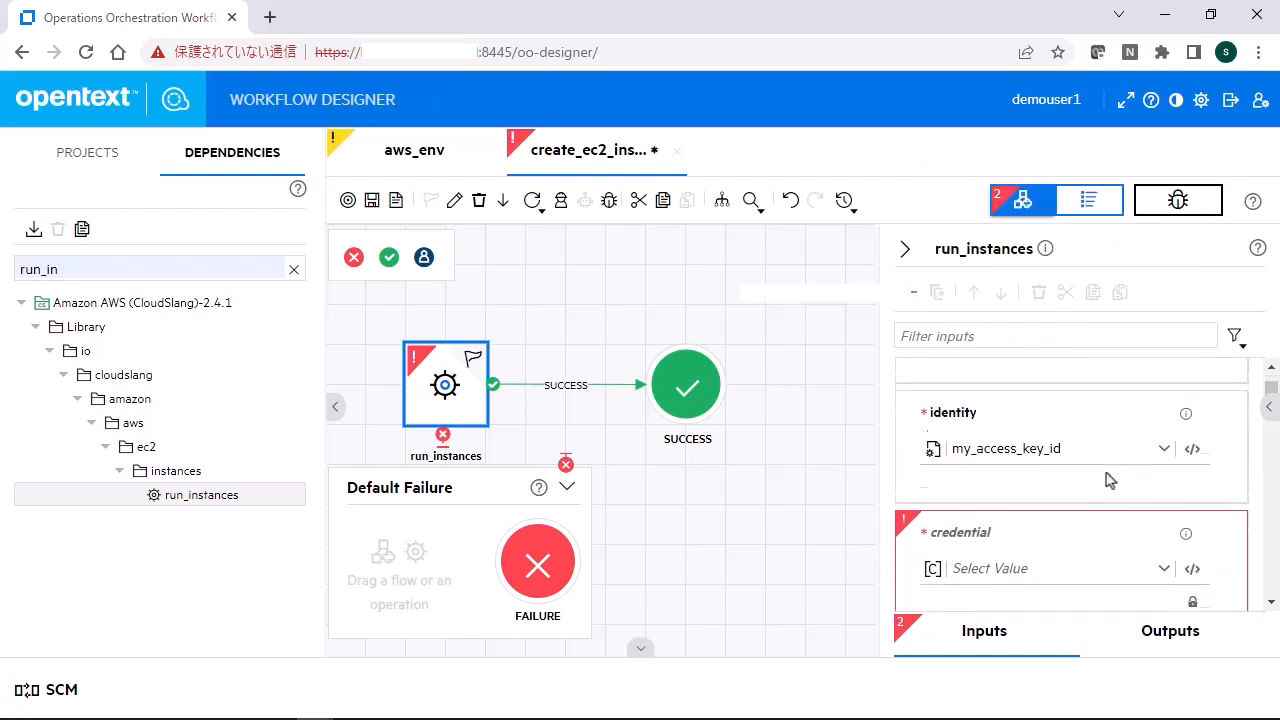
click(1163, 459)
scroll(1086, 366, down, 5)
scroll(1077, 366, up, 2)
scroll(1078, 370, down, 3)
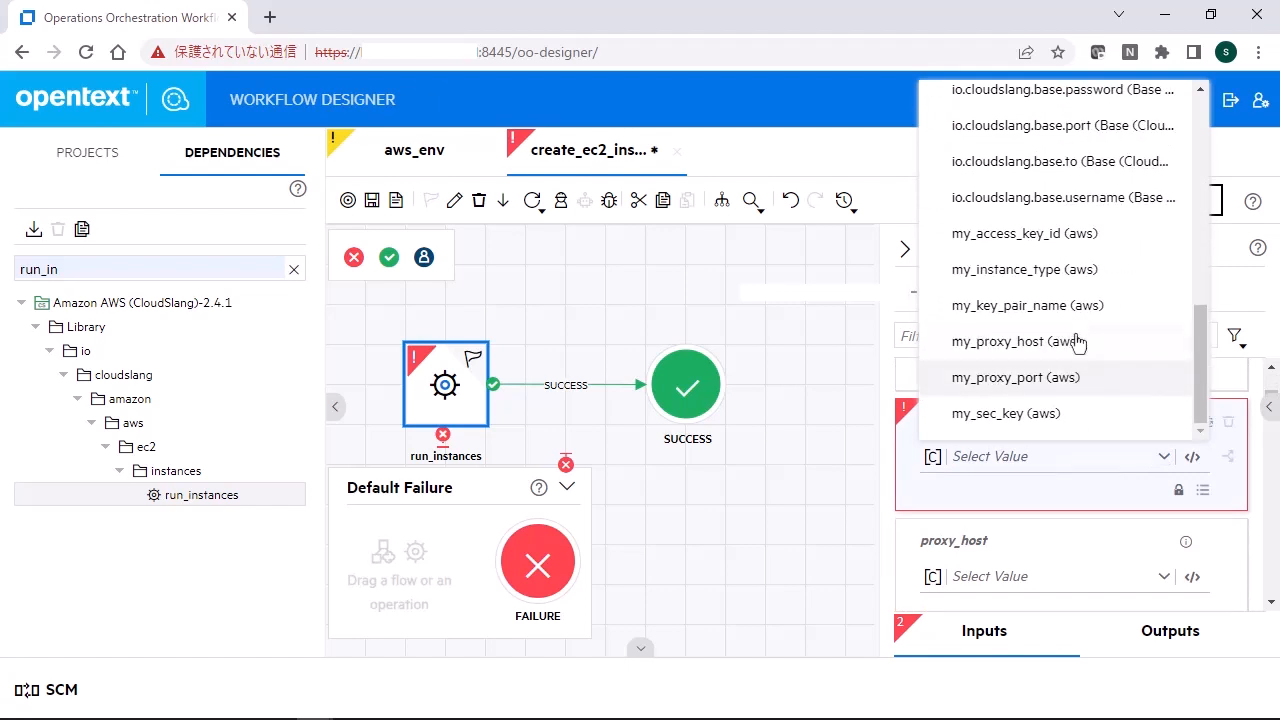
click(1086, 410)
- Assign my_proxy_host to the proxy_host input and my_proxy_port to the proxy_port input of run_instances
scroll(1105, 470, down, 1)
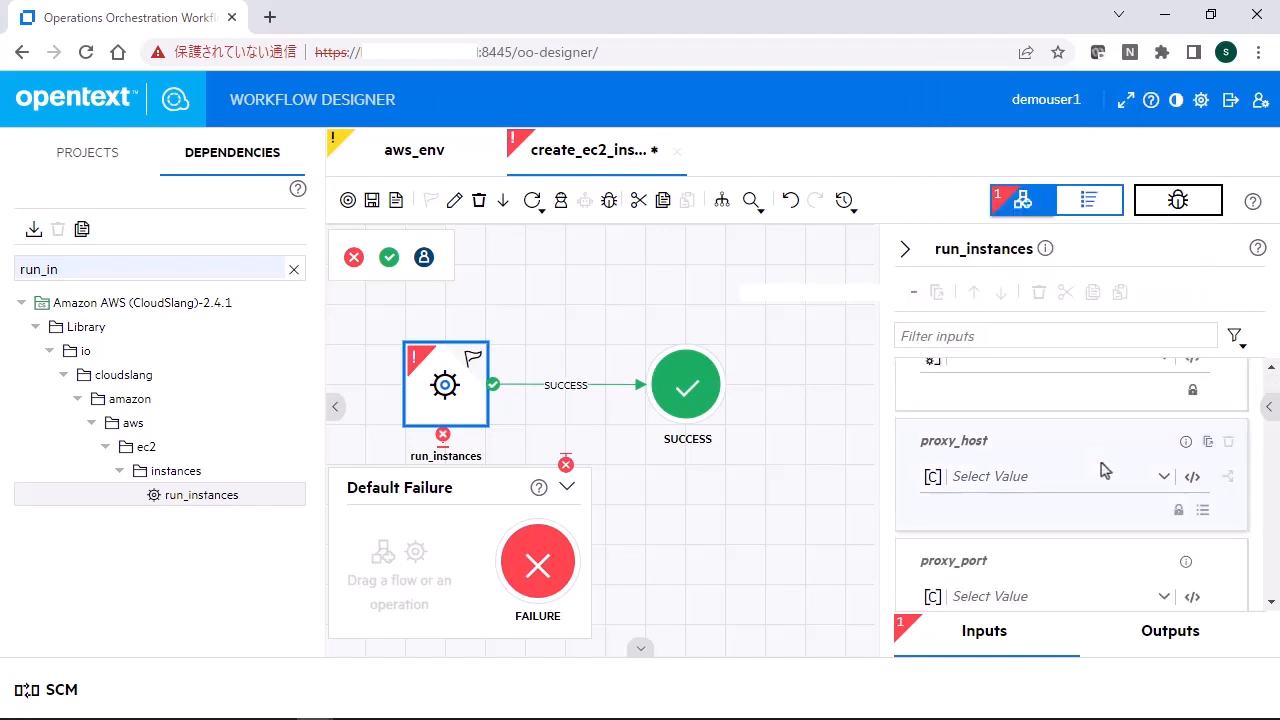
click(1160, 477)
scroll(1135, 373, down, 8)
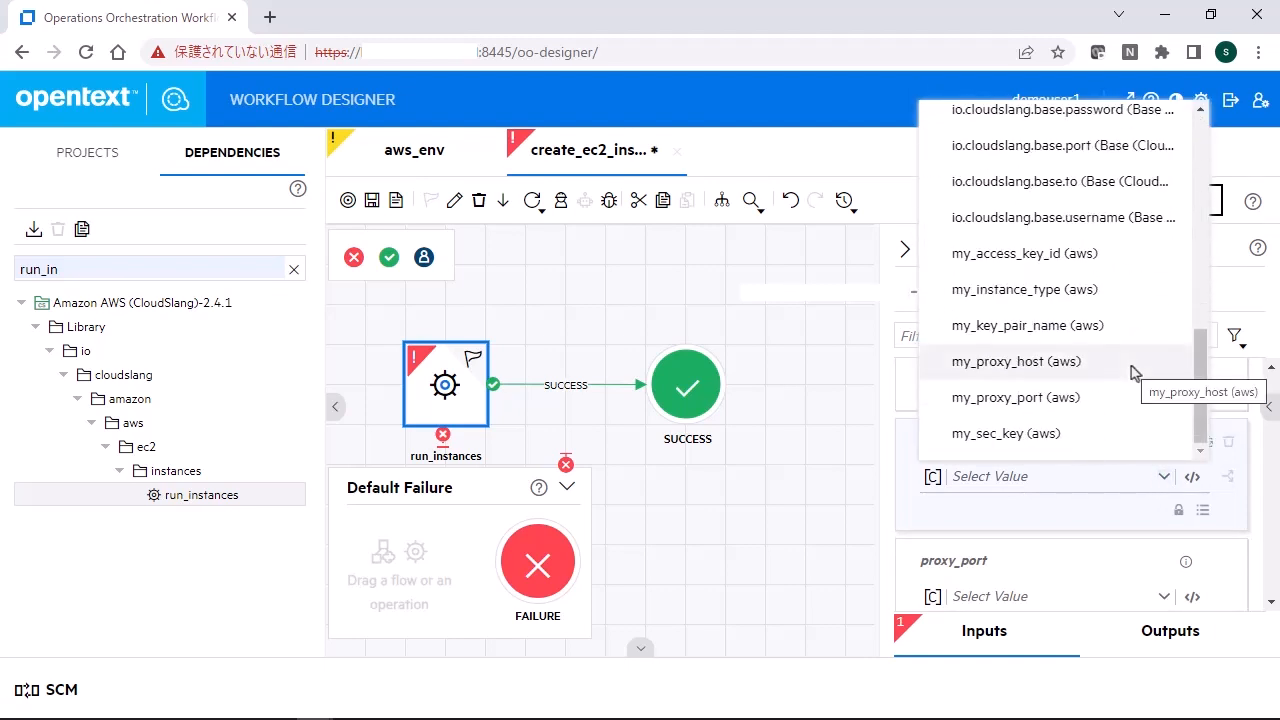
click(1135, 373)
scroll(1130, 430, down, 1)
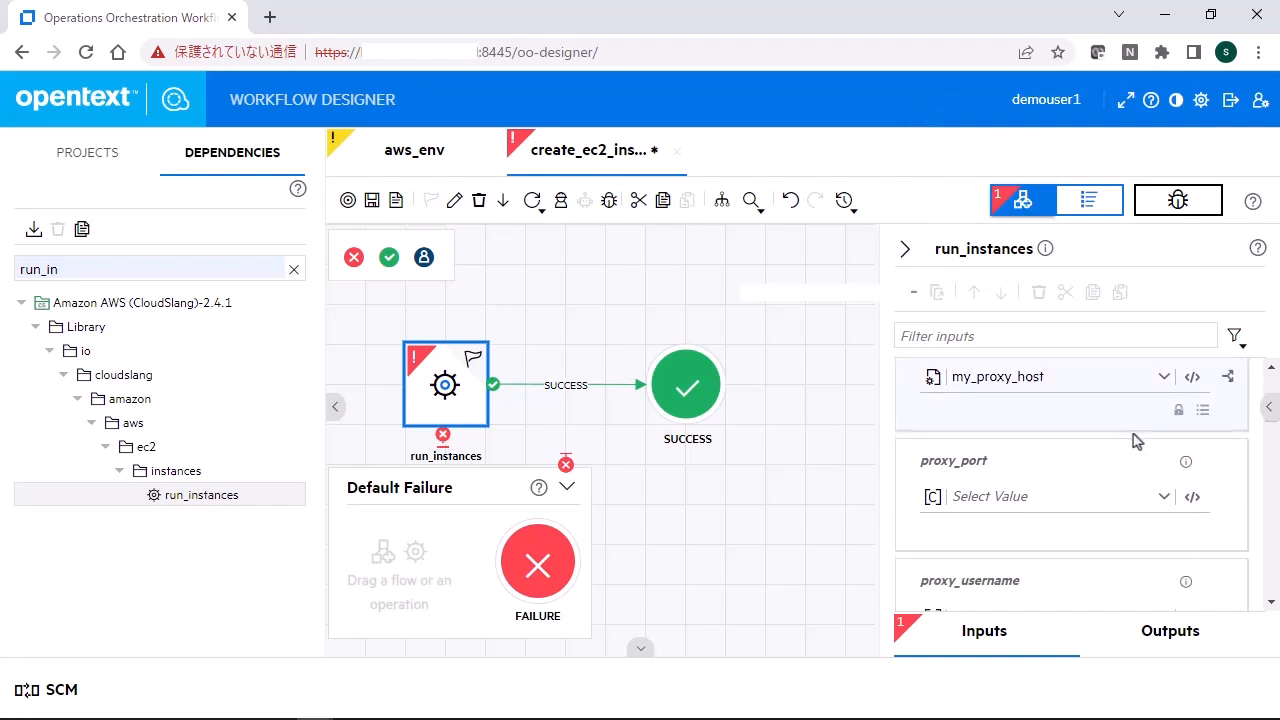
click(1160, 500)
scroll(1137, 403, down, 8)
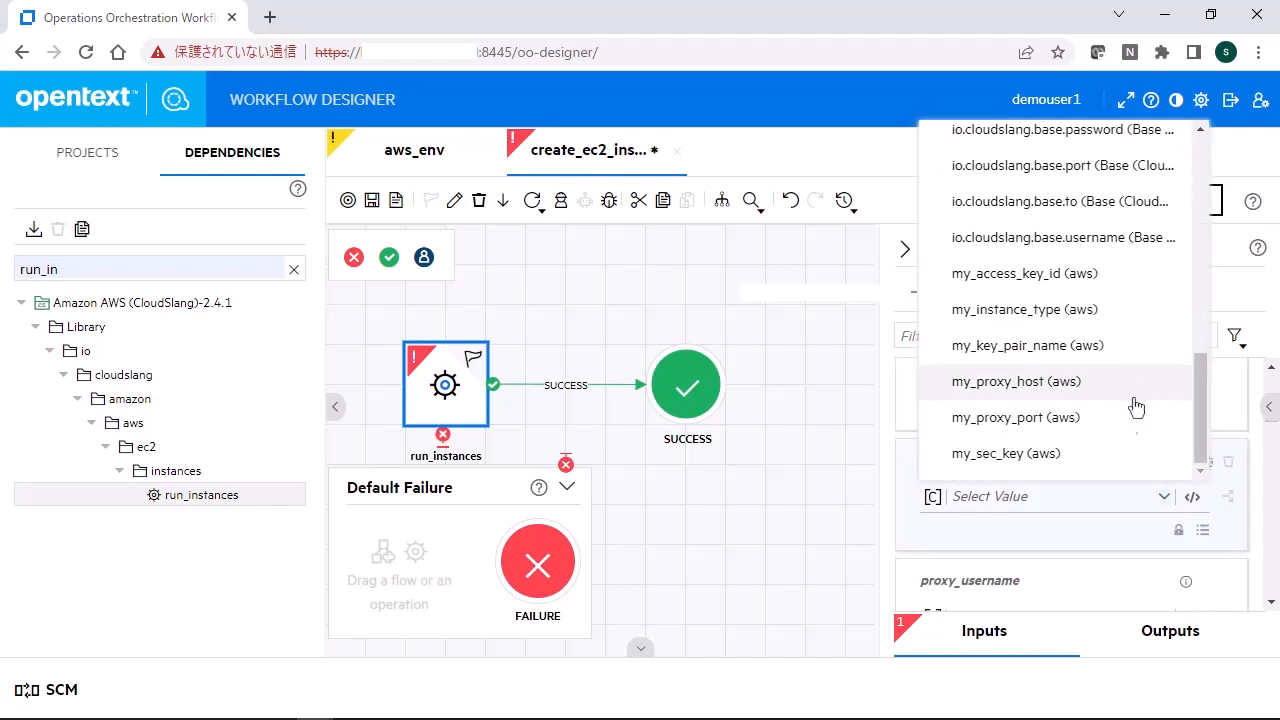
click(1130, 425)
- Assign the ami_amazon_linux_2 system property to the required image_id input of run_instances
scroll(1123, 451, down, 2)
scroll(1125, 456, down, 1)
scroll(1125, 456, down, 1)
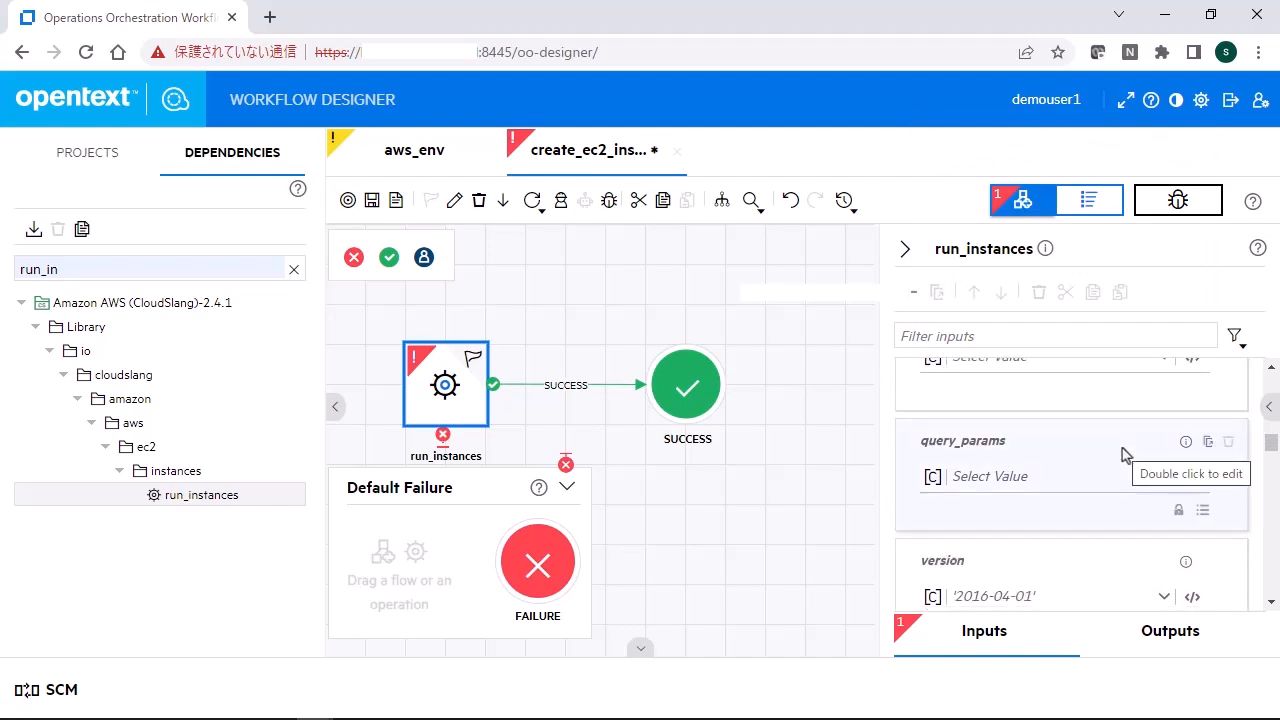
scroll(1125, 456, down, 1)
scroll(1125, 456, down, 4)
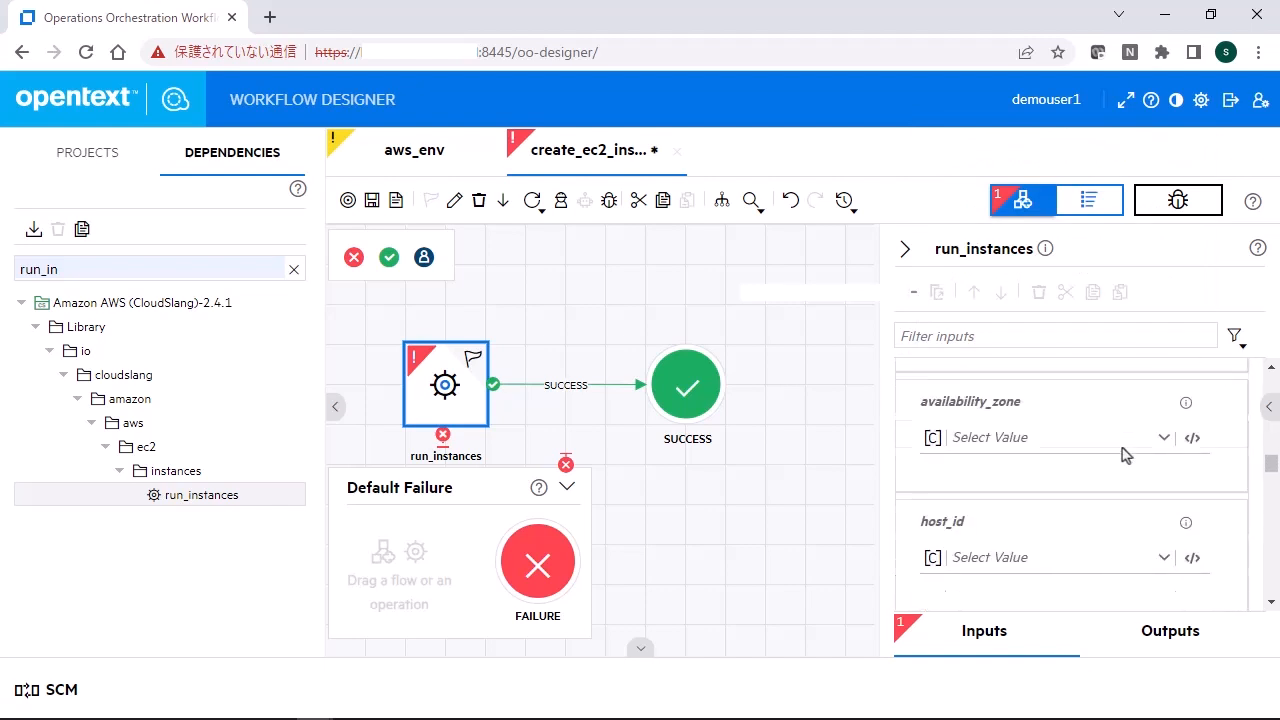
scroll(1125, 456, down, 1)
click(1147, 470)
scroll(1098, 355, down, 1)
scroll(1098, 355, down, 5)
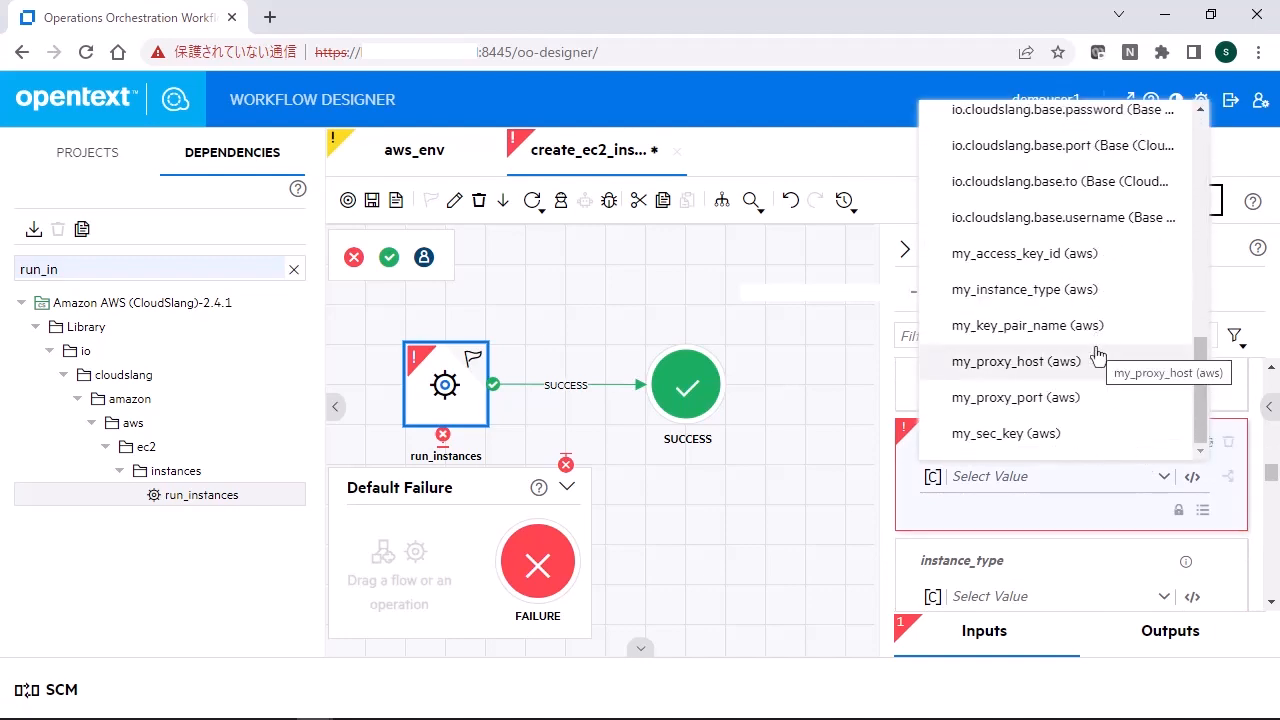
scroll(1100, 320, up, 3)
click(1095, 308)
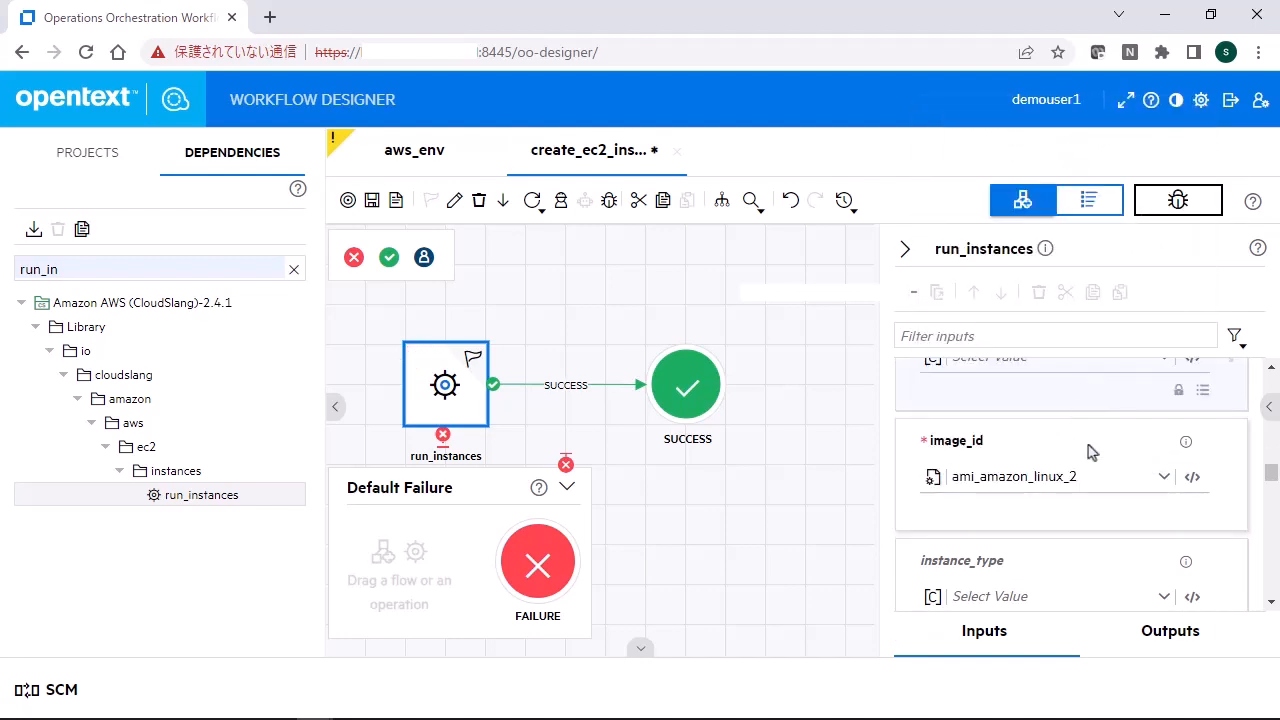
- Assign the my_instance_type system property to the instance_type input of the run_instances step
scroll(1098, 490, down, 1)
click(1103, 494)
scroll(1057, 422, down, 3)
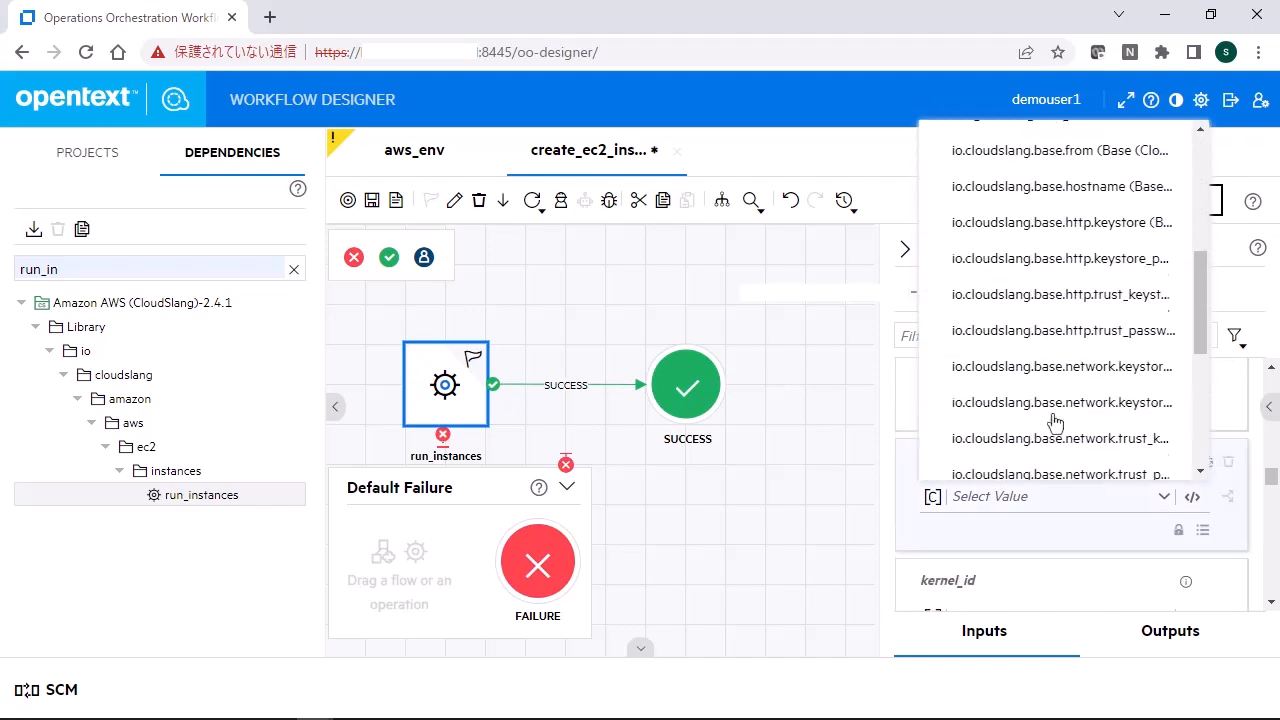
scroll(1055, 424, down, 3)
click(1058, 309)
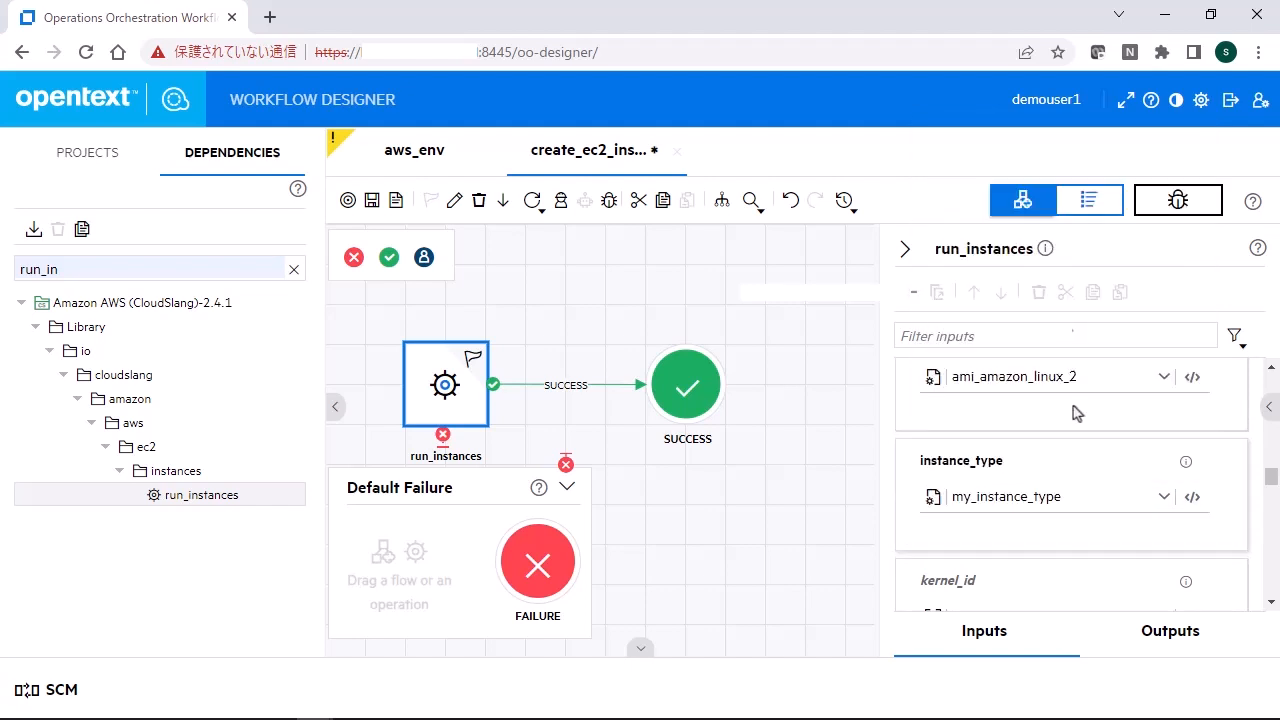
- Assign the my_key_pair_name system property to the key_pair_name input of run_instances
scroll(1100, 502, down, 8)
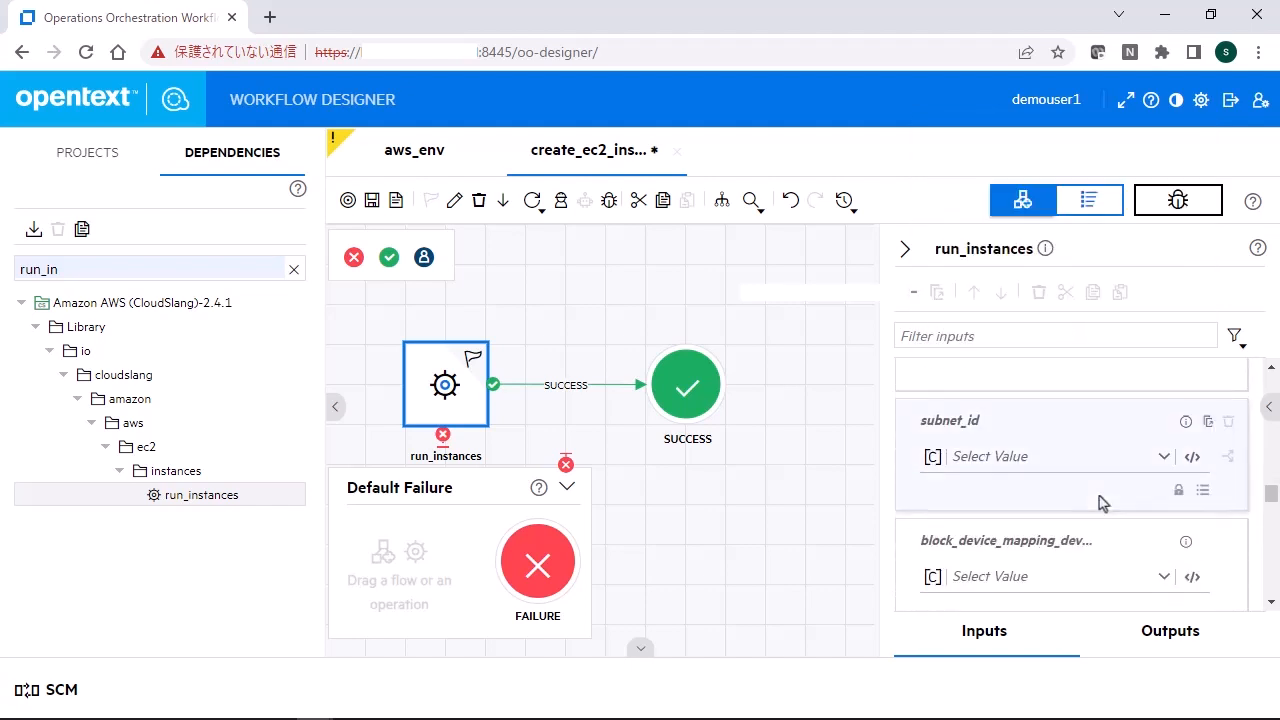
scroll(1100, 502, down, 8)
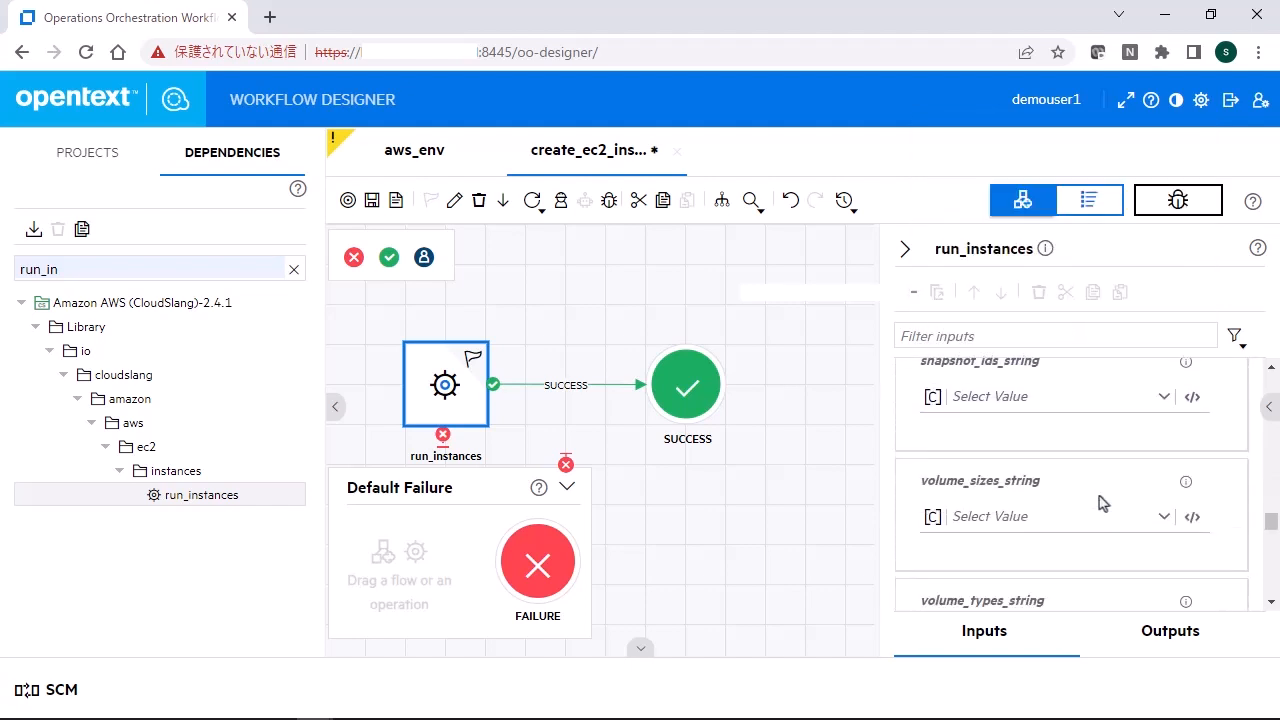
scroll(1100, 502, down, 6)
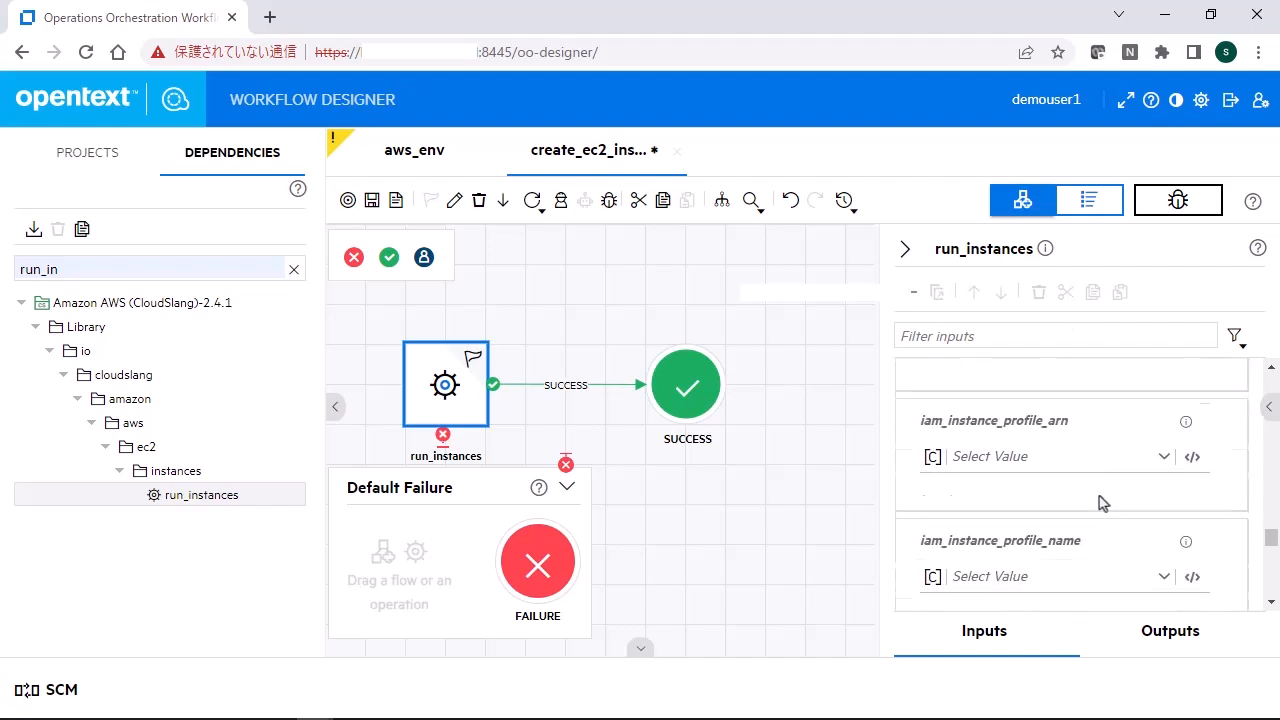
click(1114, 533)
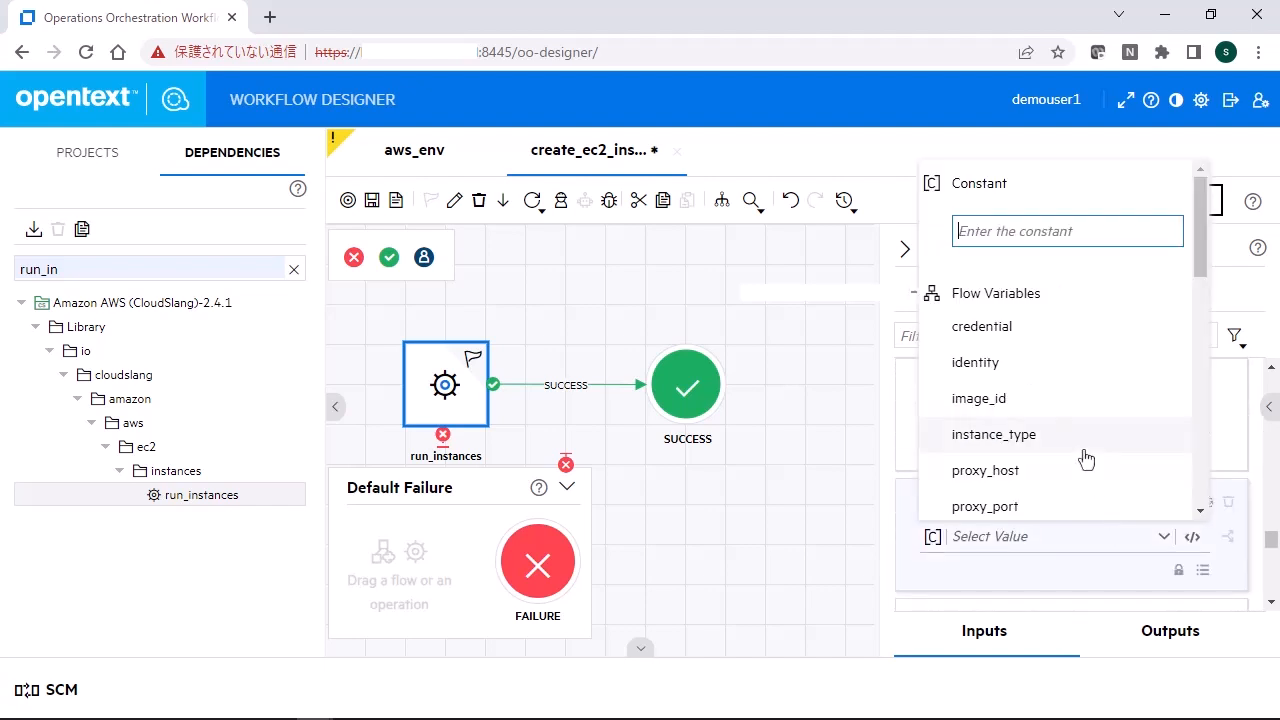
scroll(1086, 458, down, 5)
scroll(1086, 458, down, 3)
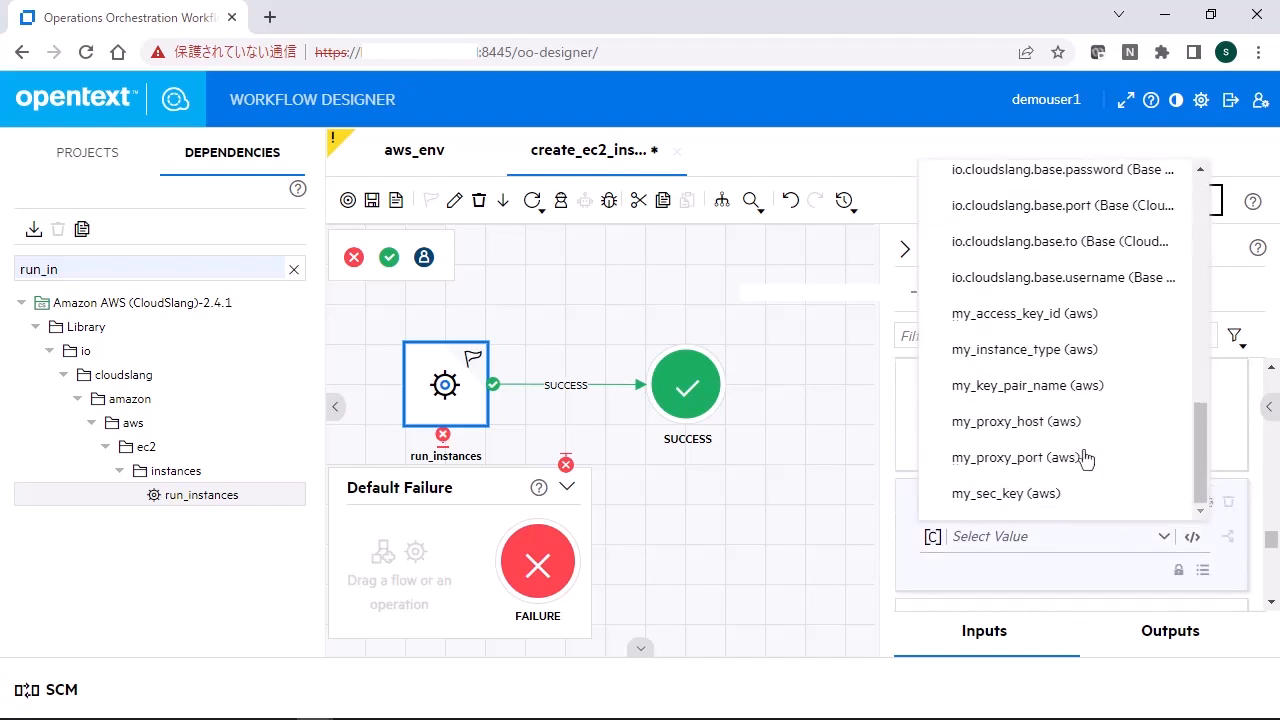
click(1060, 390)
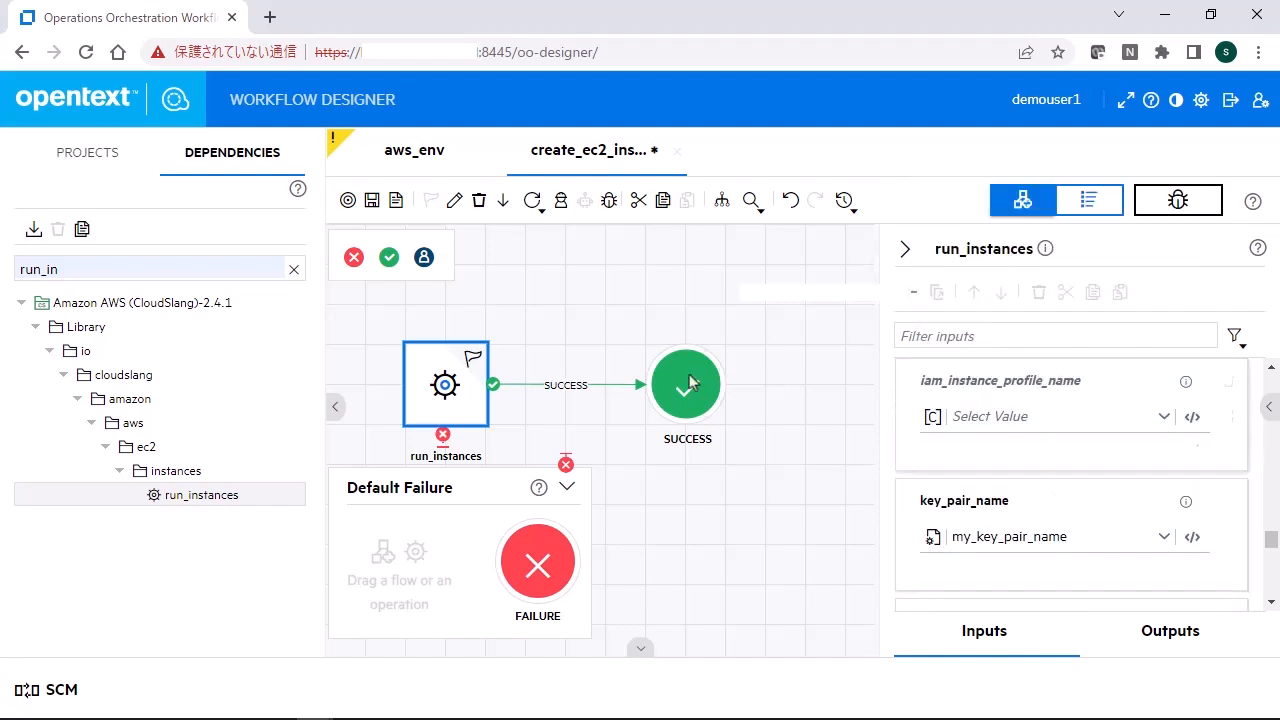
- Save the create_ec2_instance flow and run it in the debugger
click(371, 201)
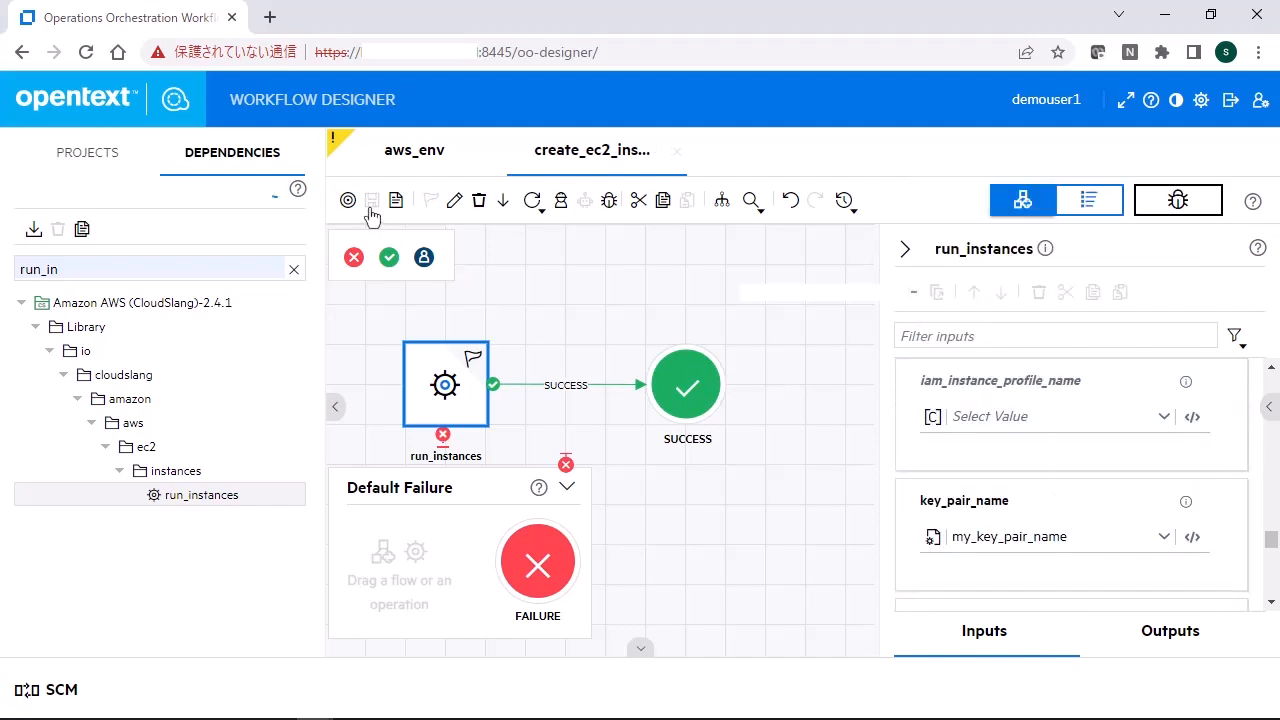
click(1190, 218)
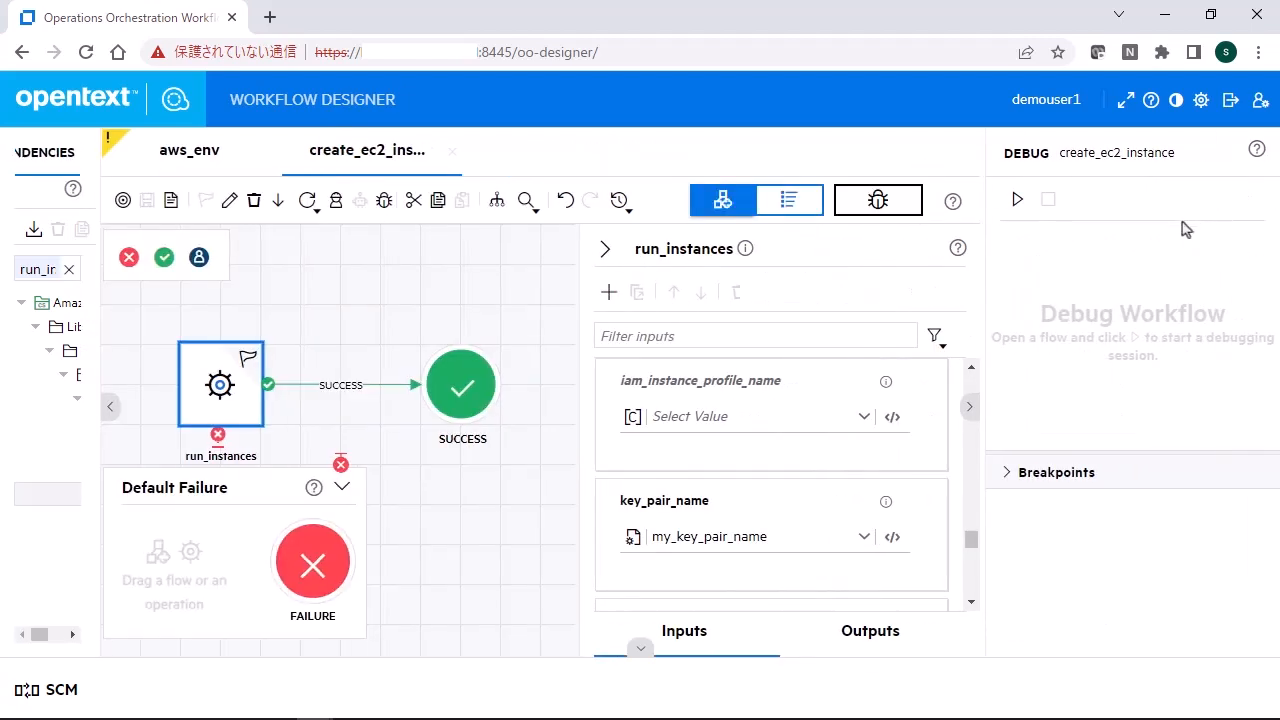
click(1017, 203)
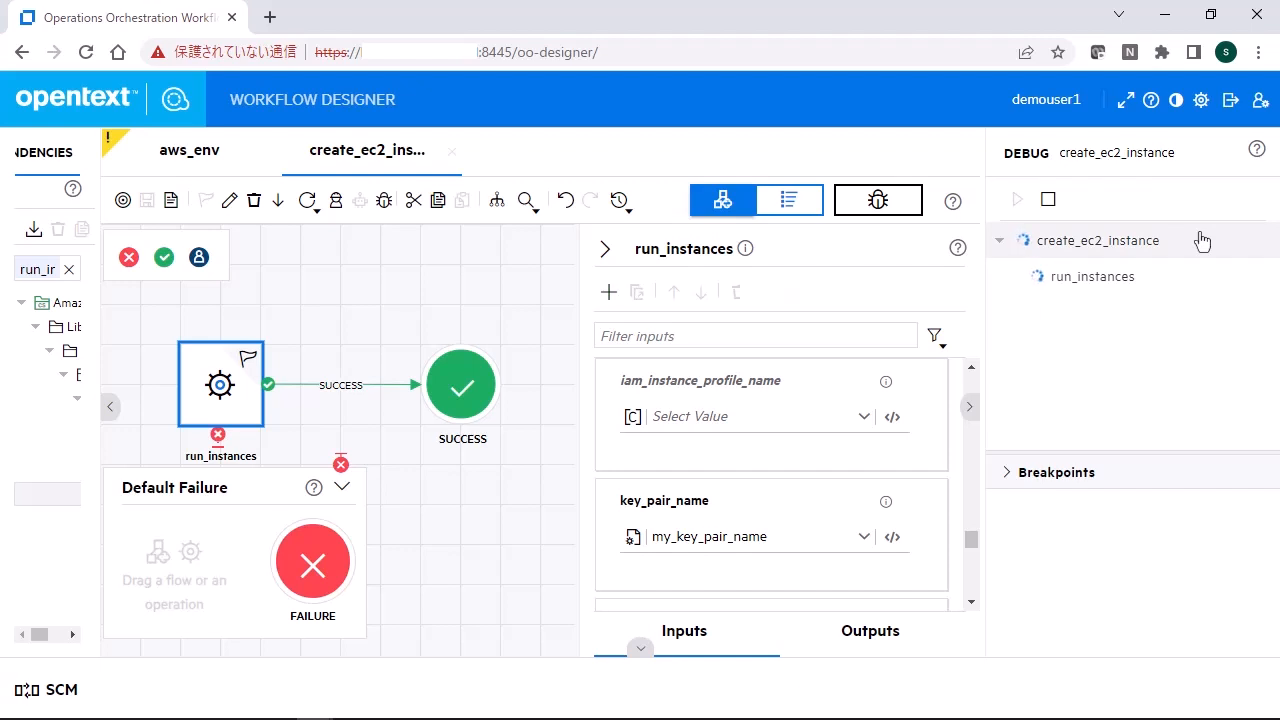
- Filter the executed run_instances step's debug variables by instance_id and select the instance_id_result output value
click(1104, 284)
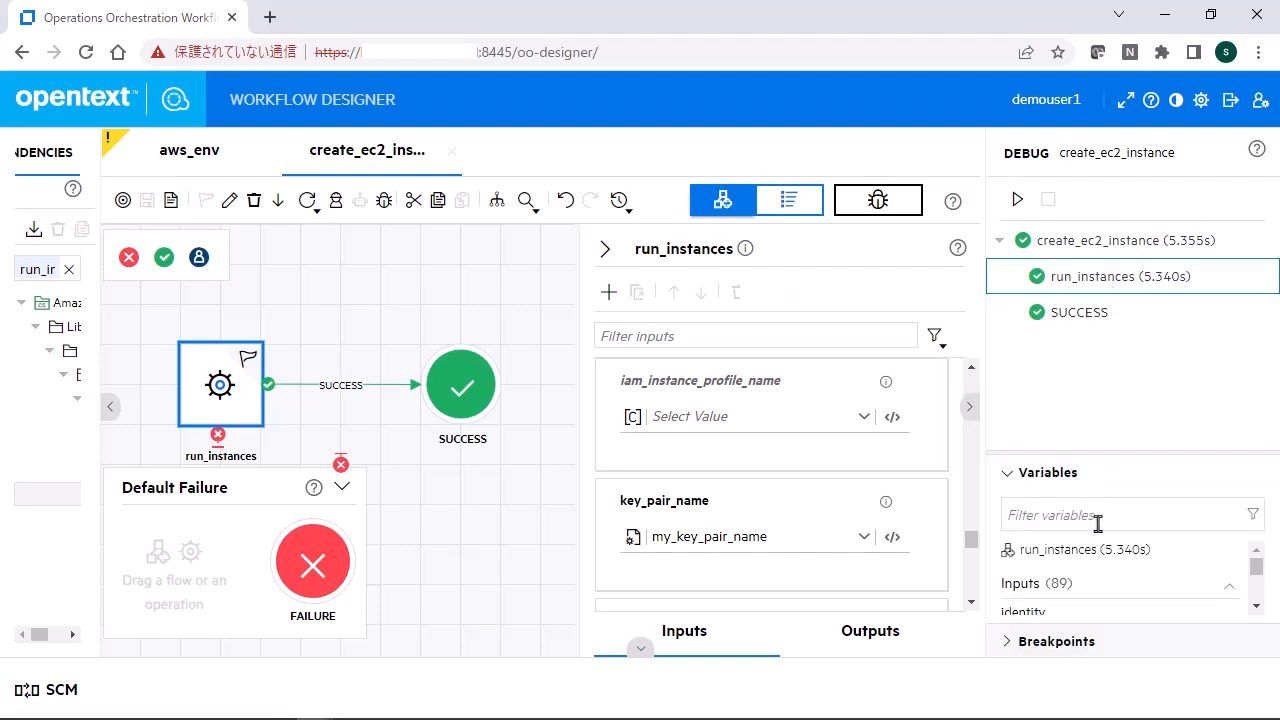
text(ins)
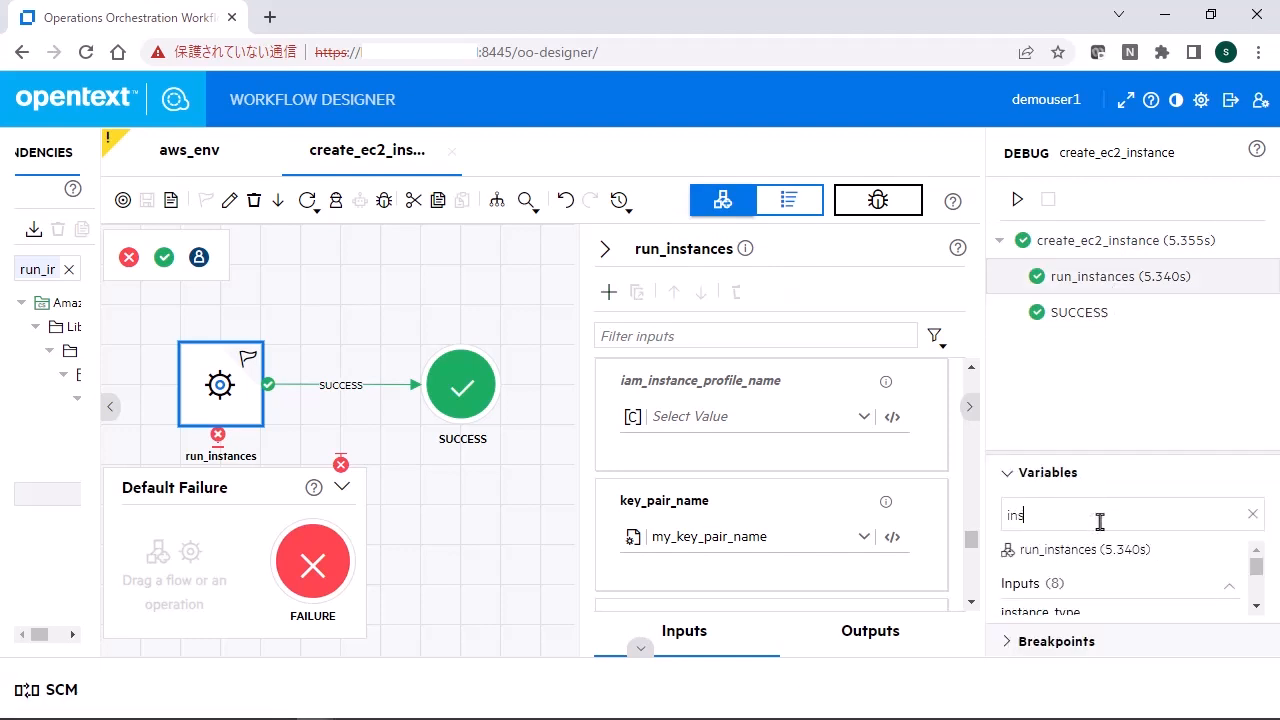
text(tance_id)
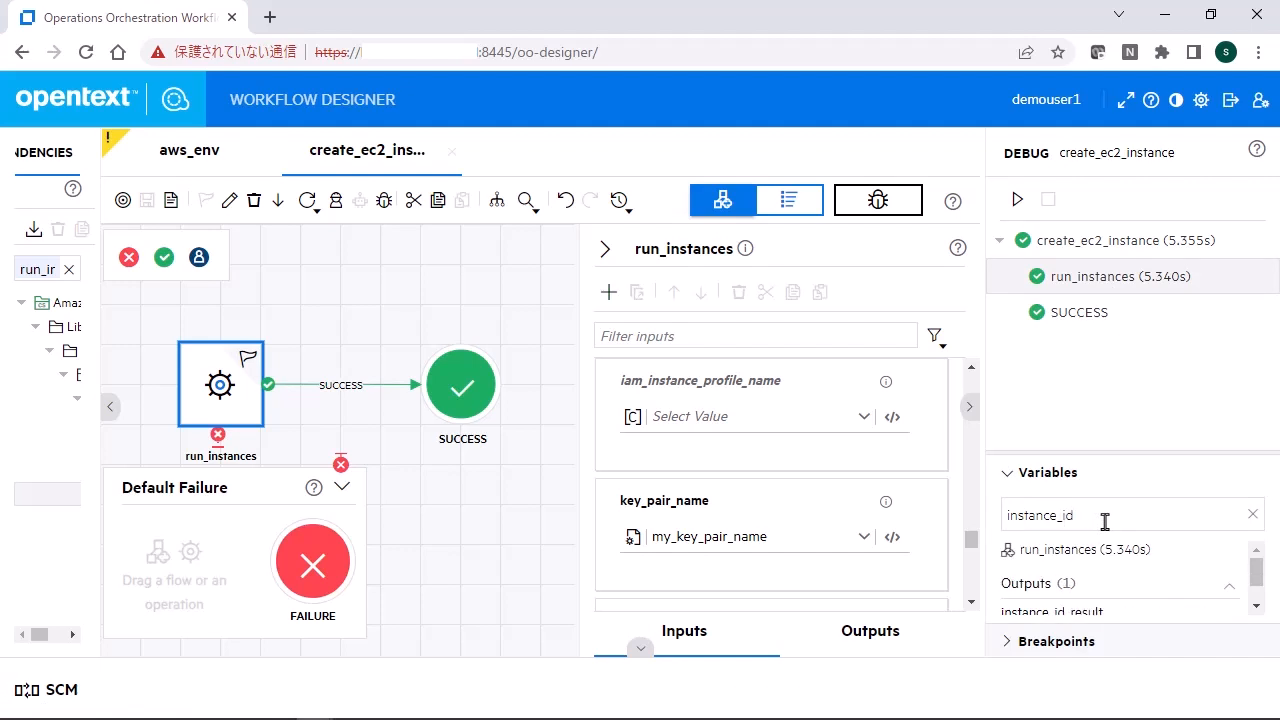
scroll(1110, 548, down, 1)
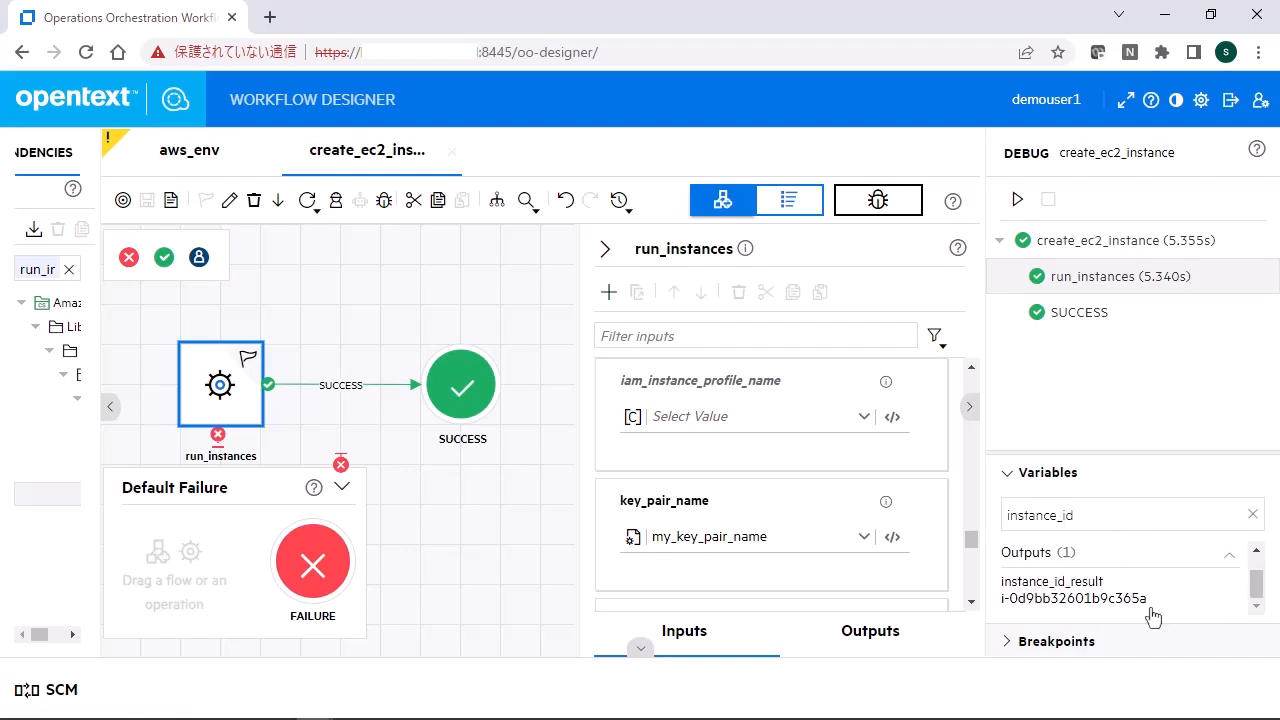
drag(1152, 604, 1004, 614)
- Switch to the AWS EC2 console, refresh the running instances, check the instance ID against the flow output, and return to Workflow Designer
key(alt+Tab)
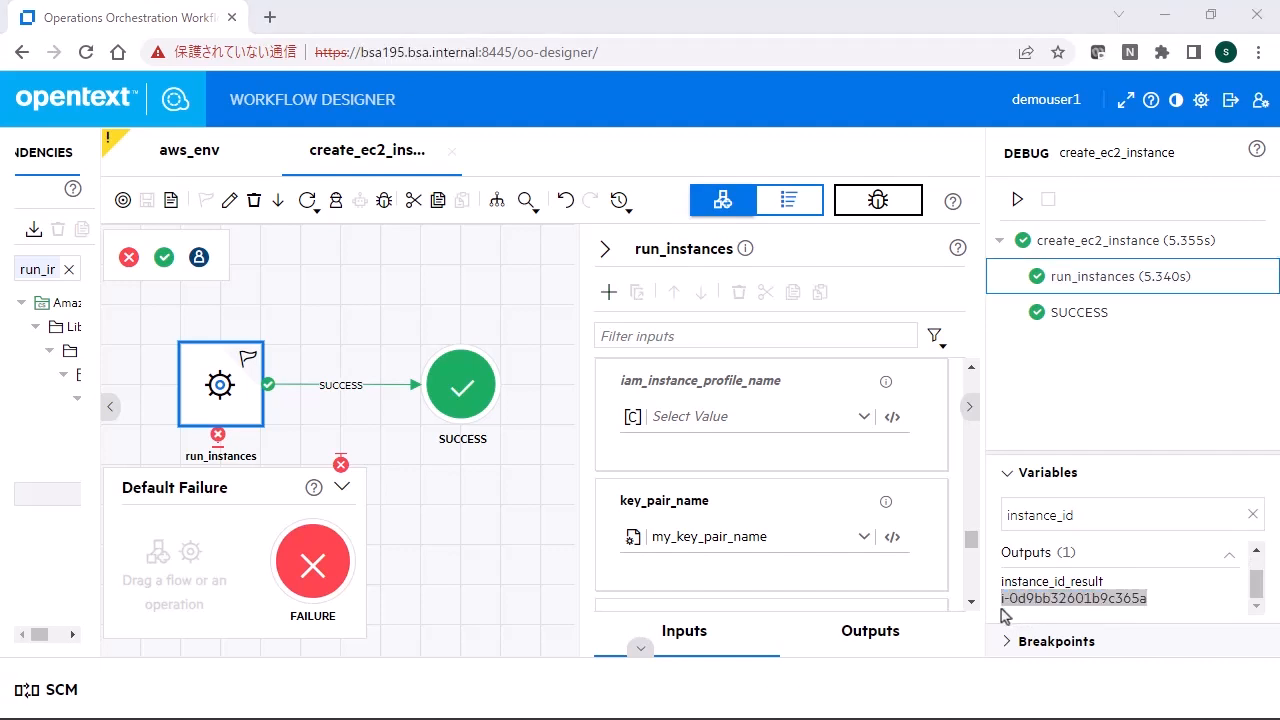
key(alt+Tab)
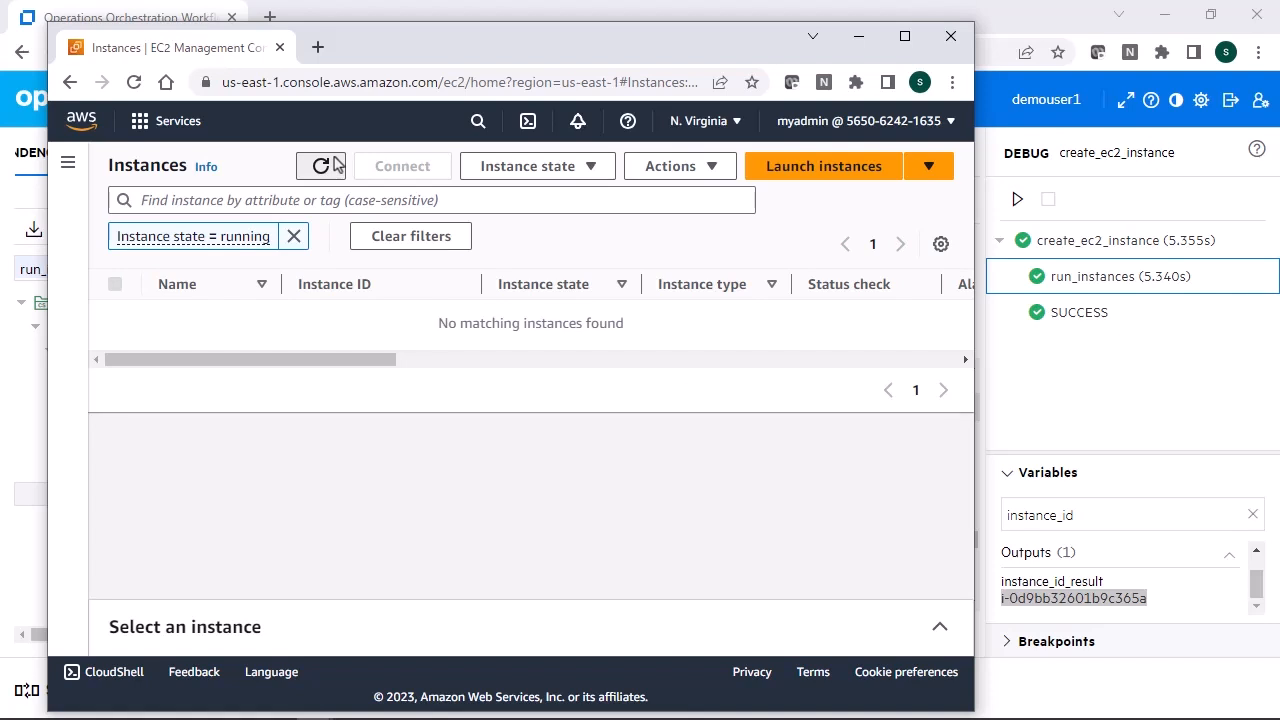
click(335, 165)
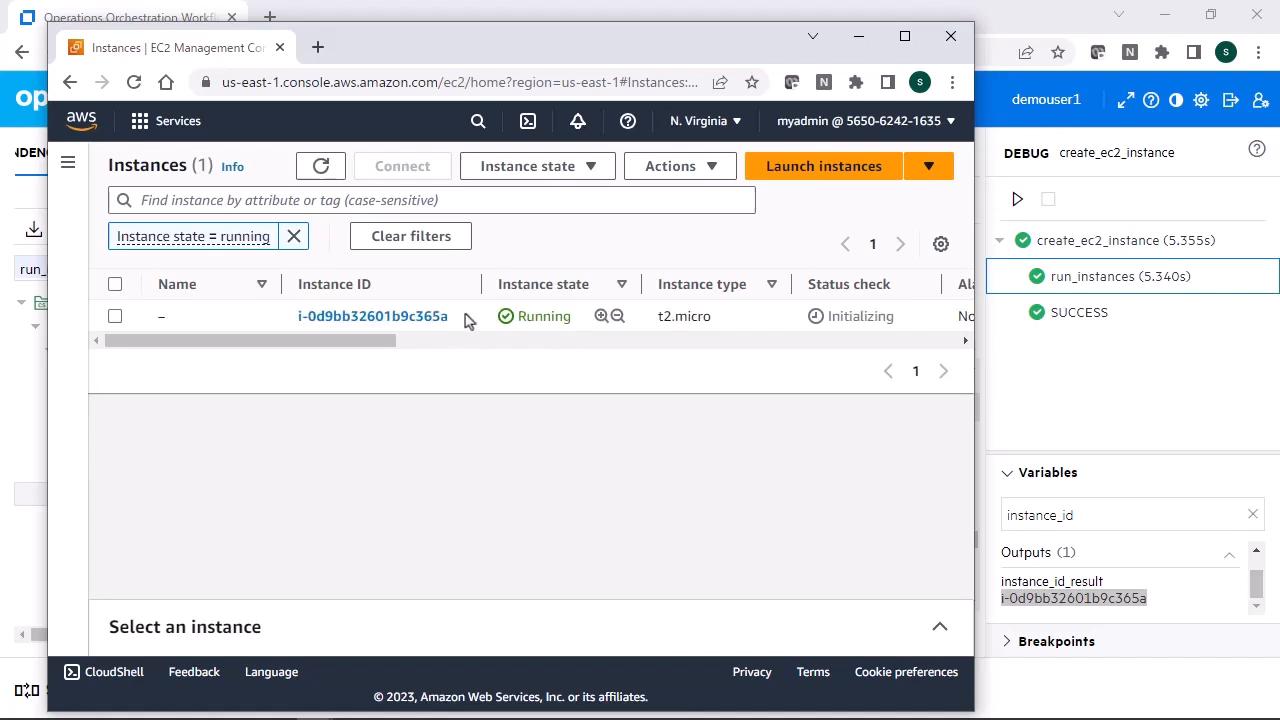
drag(450, 316, 296, 317)
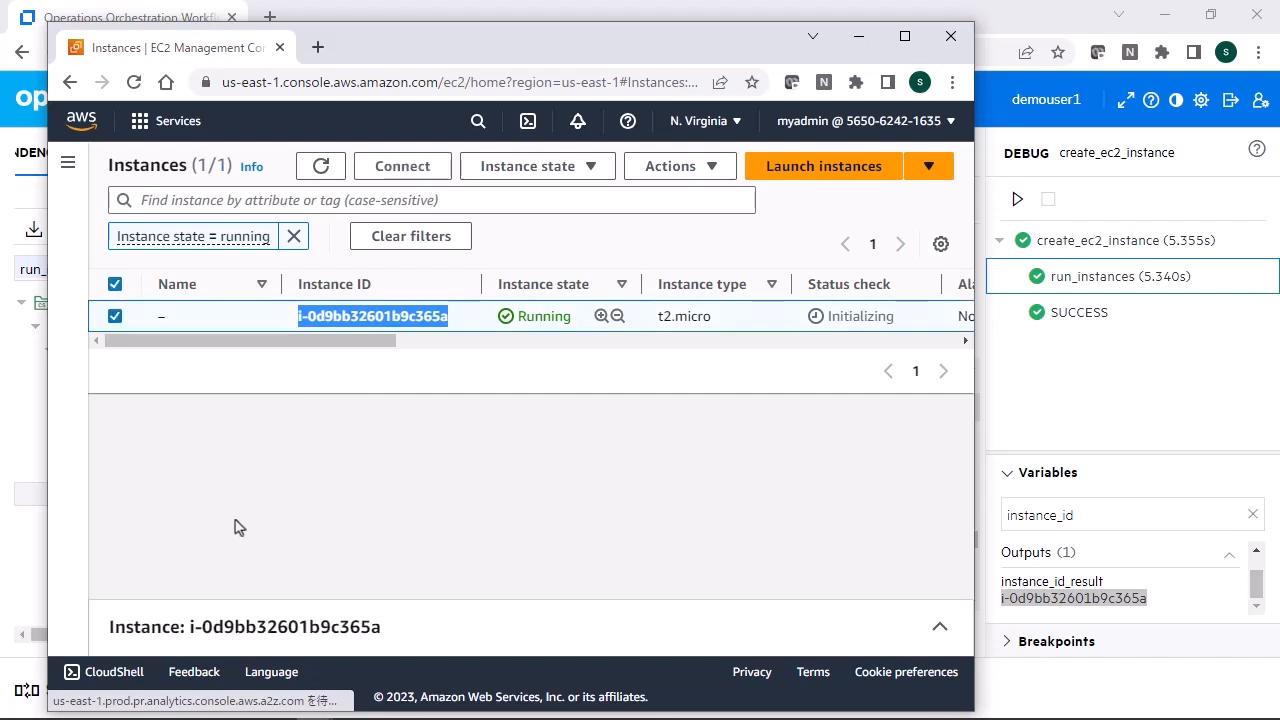
click(1059, 12)
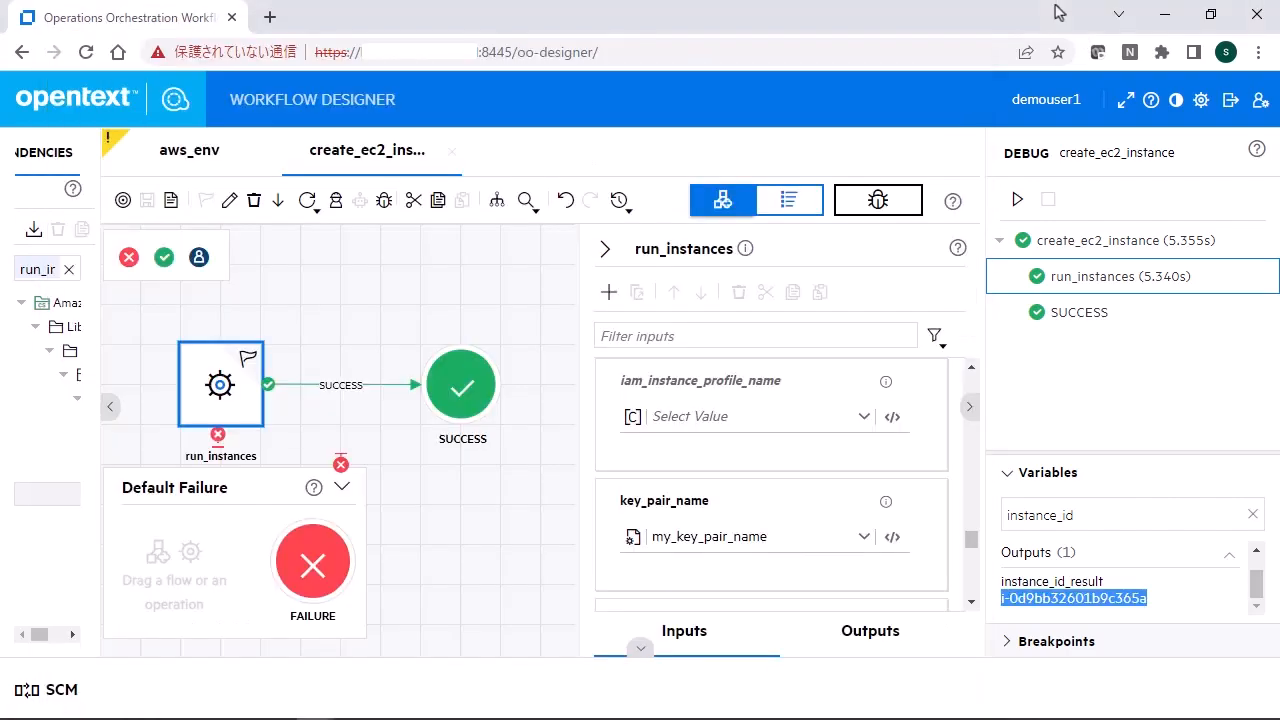